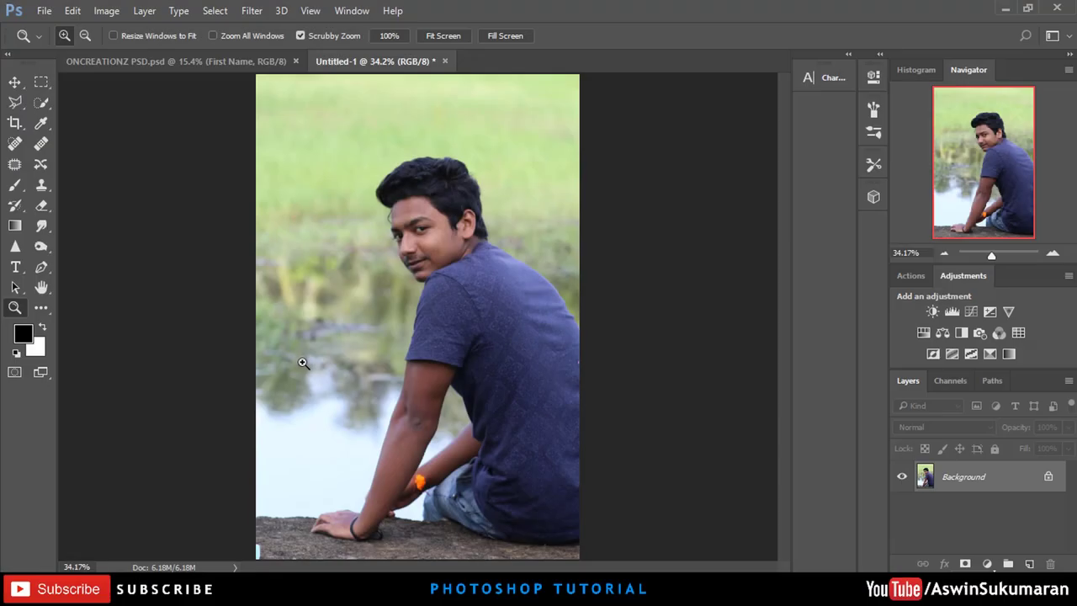
Step: Duplicate the Background layer and launch Topaz ReMask 5 on the copy
left_click(303, 363)
right_click(303, 363)
left_click(324, 373)
left_click_drag(1024, 537, 1029, 563)
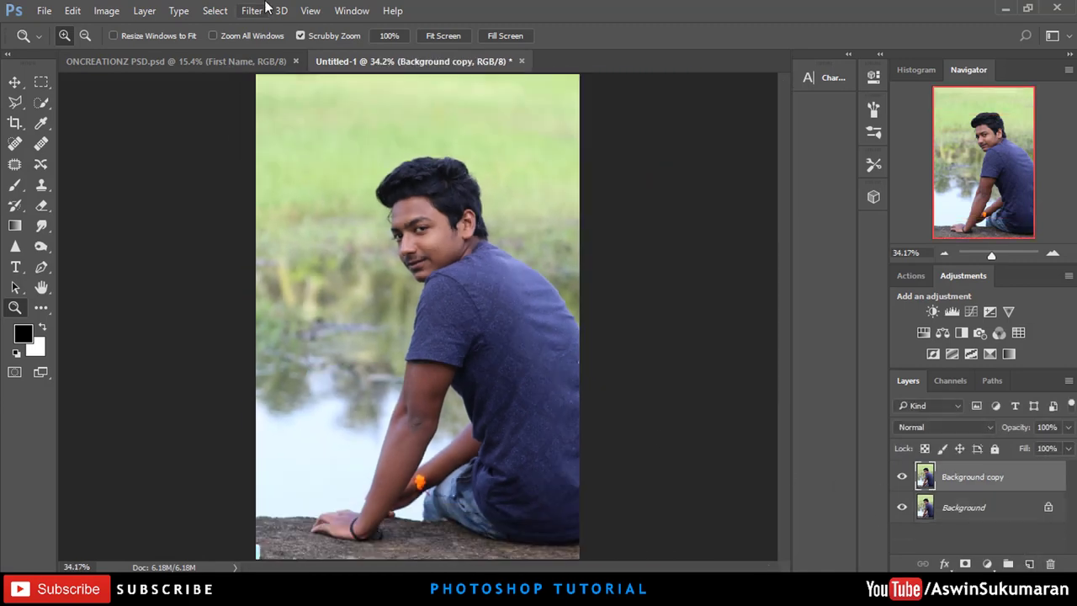
left_click(266, 8)
mouse_move(275, 416)
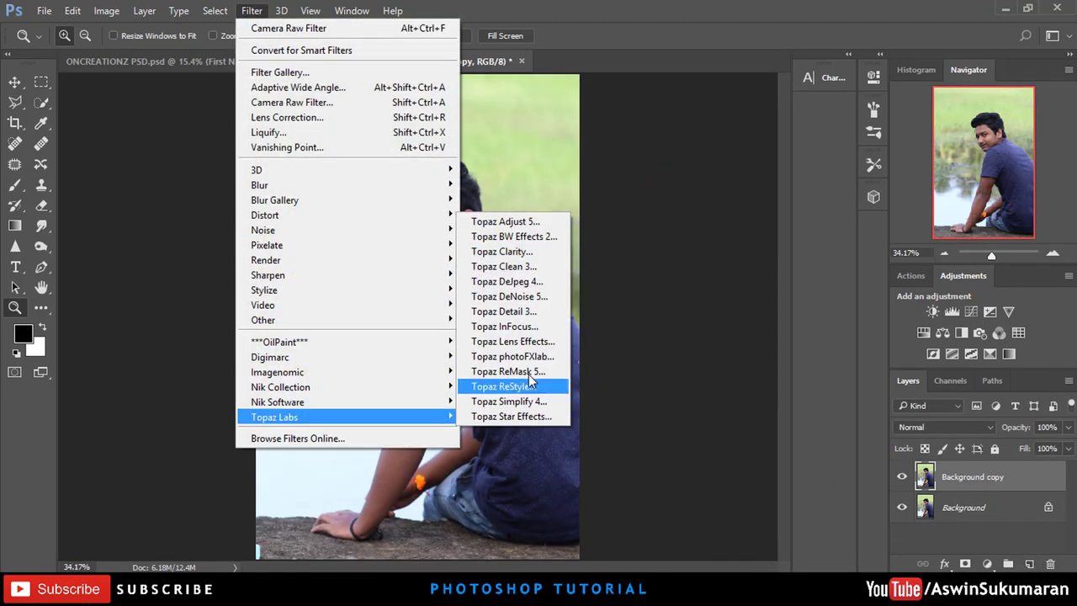
left_click(530, 371)
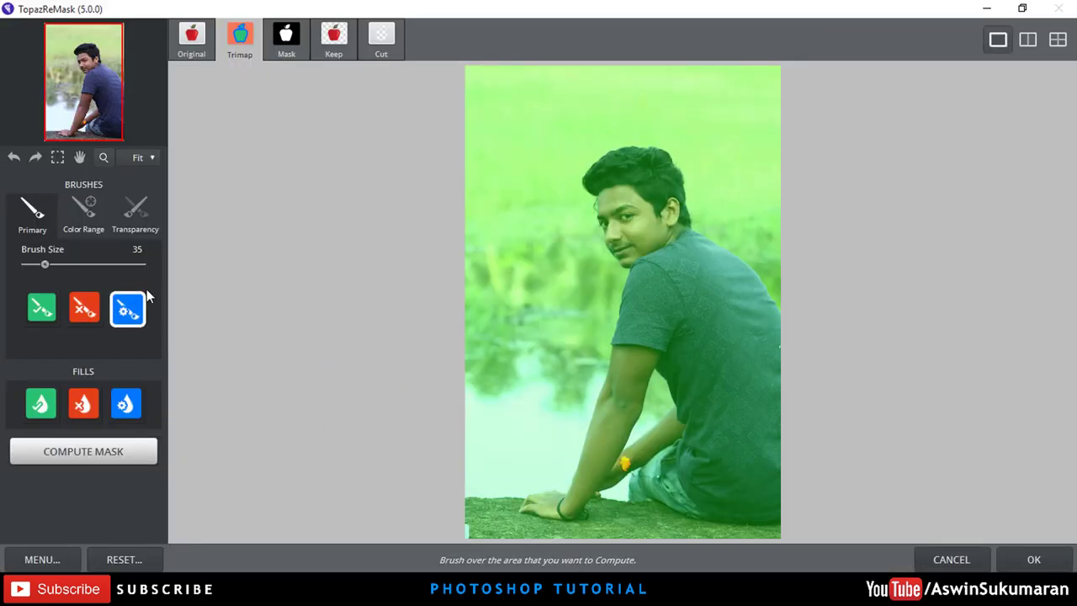
Step: Zoom the ReMask view to 100% and pan to the hand, ground and left edge
left_click(151, 163)
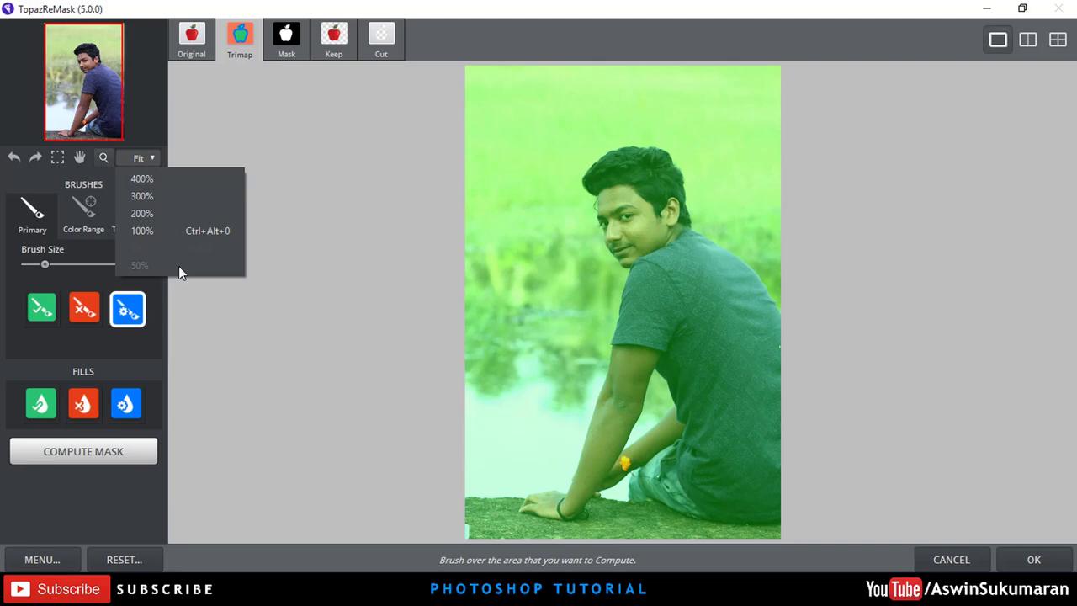
left_click(178, 265)
left_click(152, 158)
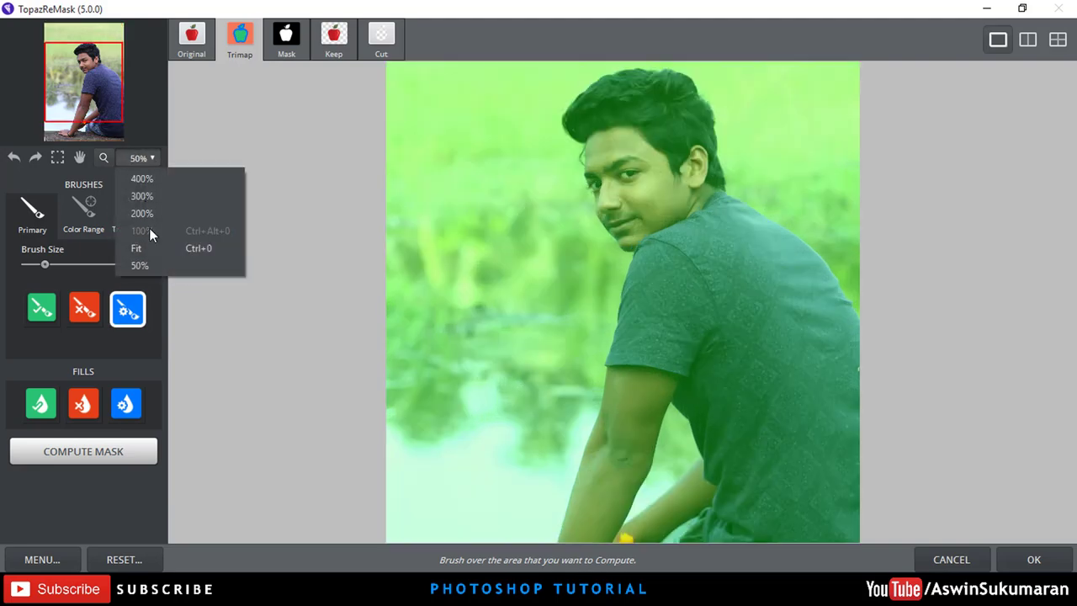
left_click(141, 231)
left_click_drag(286, 317, 615, 154)
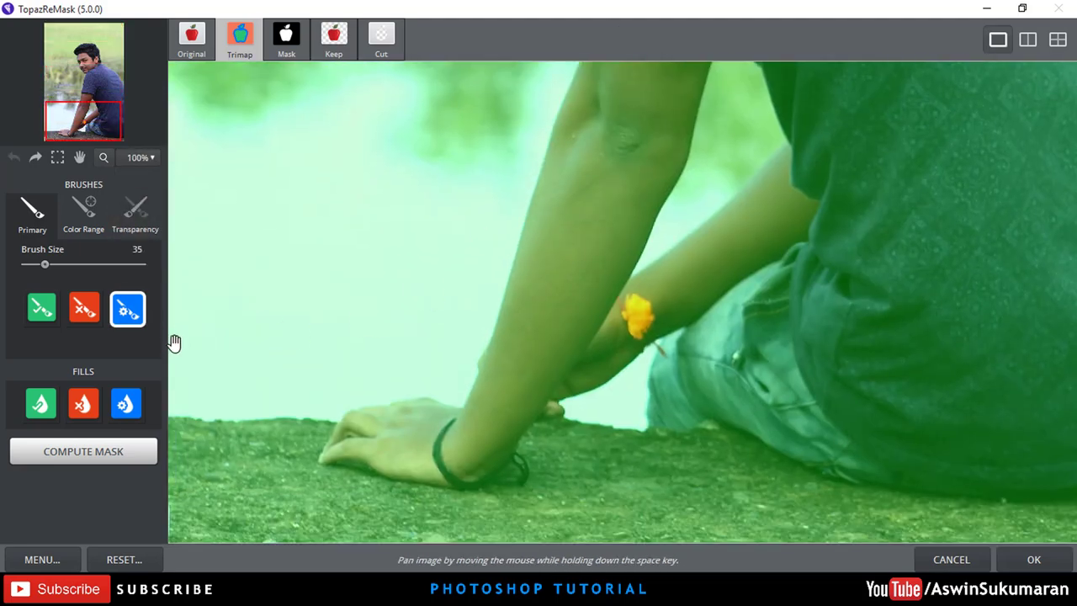
left_click_drag(174, 343, 285, 407)
Step: Trace compute edges along the ground, arm, head and arm gap, fill the gap as cut, compute
mouse_move(209, 419)
left_mouse_down()
mouse_move(328, 413)
mouse_move(833, 287)
left_mouse_up()
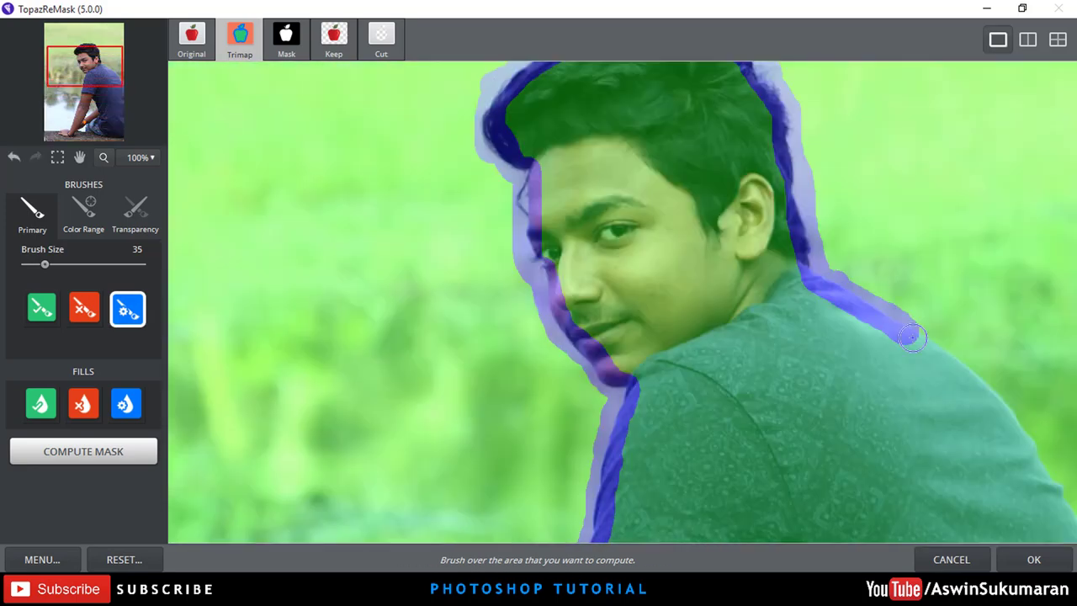
left_click_drag(841, 471, 897, 116)
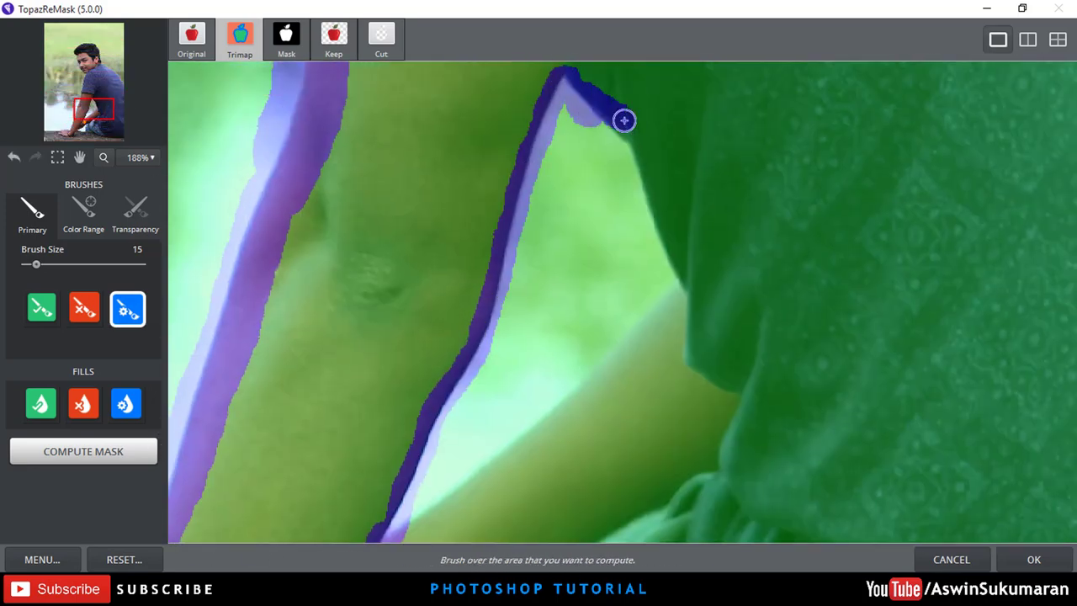
left_click_drag(622, 118, 678, 286)
left_click_drag(370, 535, 522, 454)
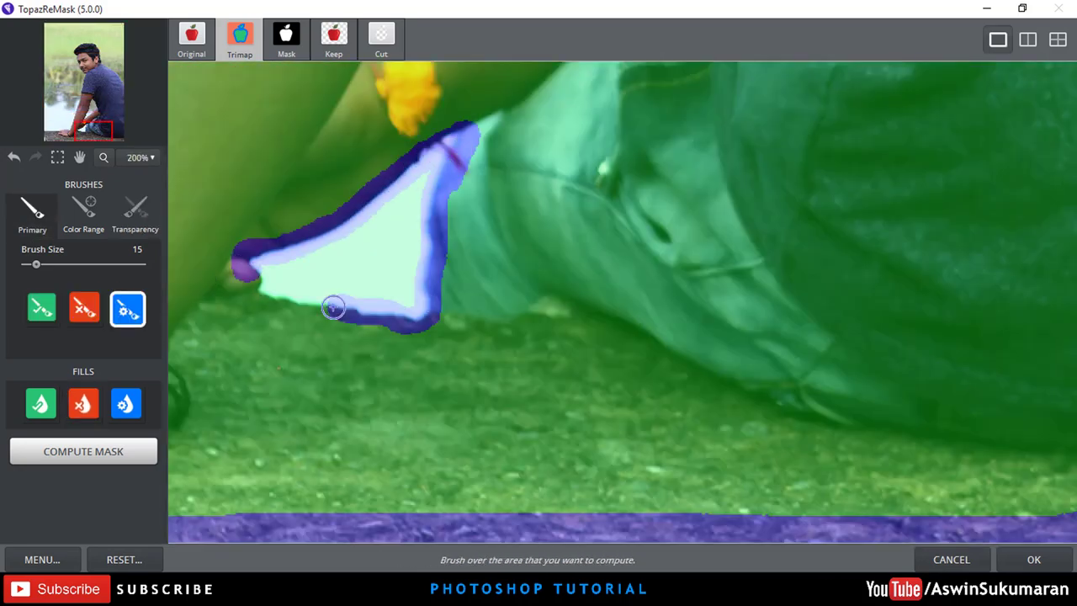
left_click(83, 403)
left_click(361, 244)
left_click(87, 457)
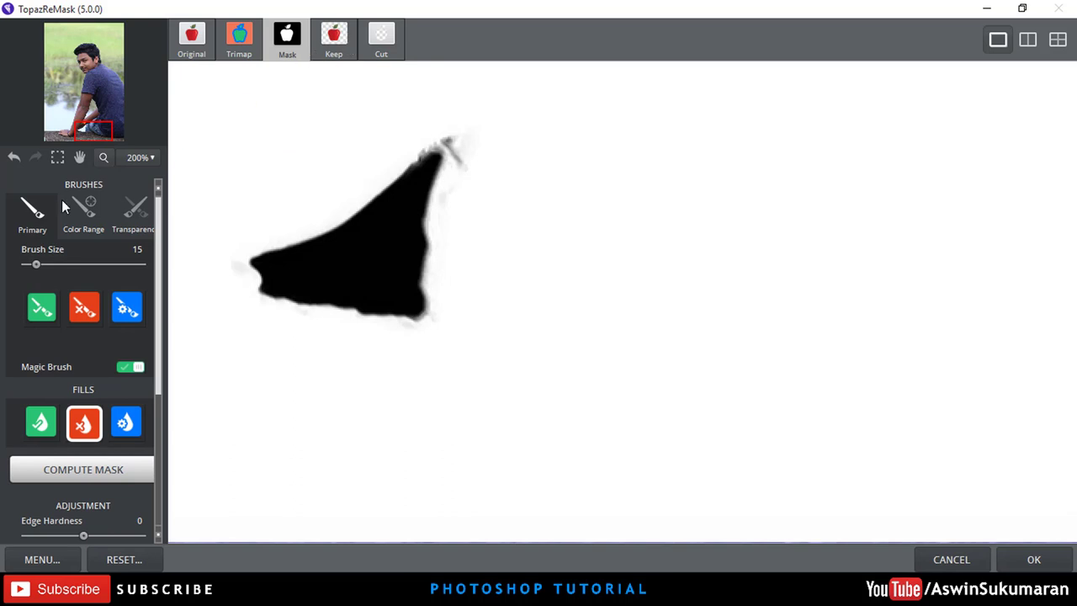
Step: Preview the cutout in Keep view with hardness 100, mask strength 51 and edge shift -3
left_click(103, 157)
left_click(341, 45)
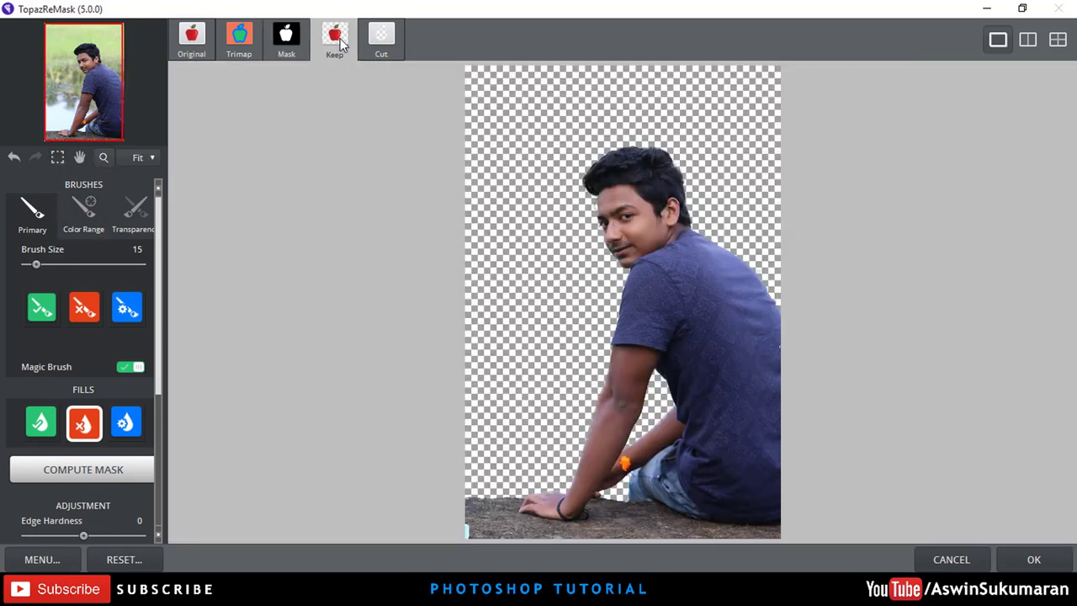
scroll(103, 482, "down", 3)
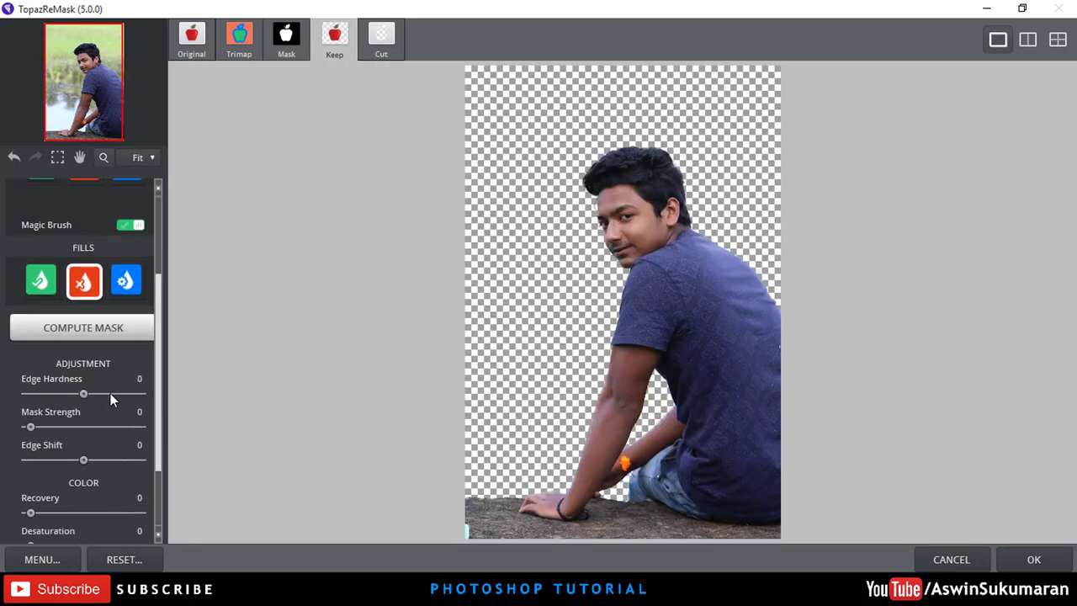
left_click(84, 428)
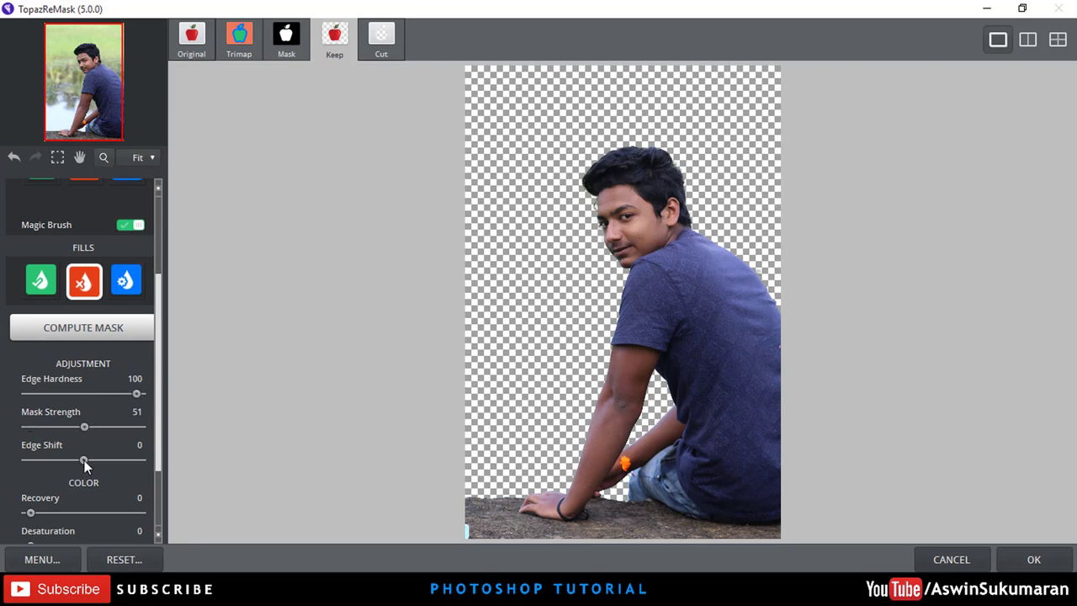
left_click_drag(84, 460, 67, 461)
Step: Apply the ReMask cutout, delete Background copy, and quick-select the seated man
left_click(1031, 565)
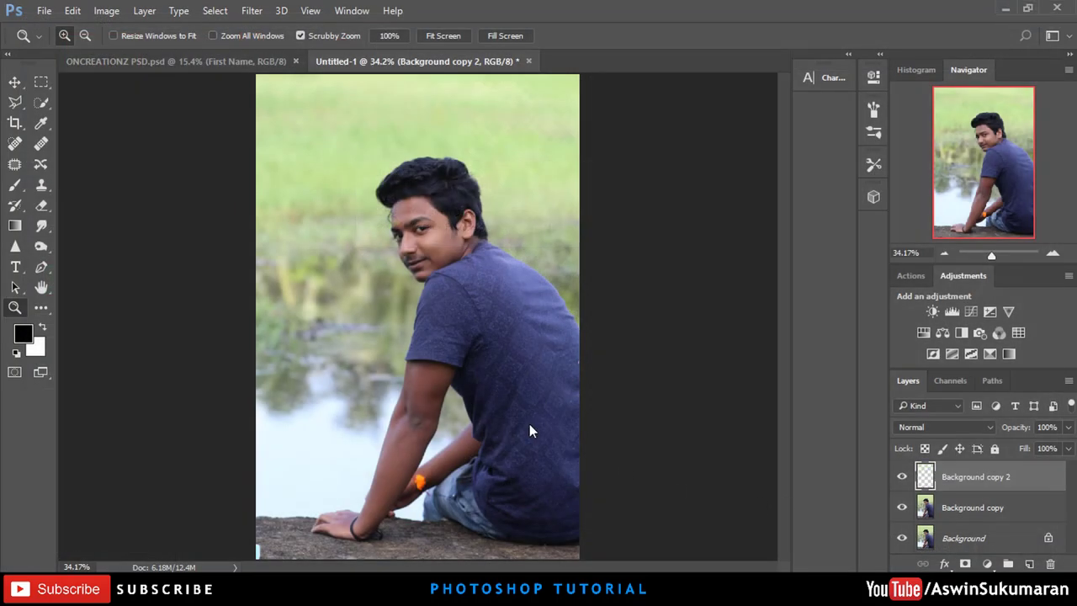
left_click_drag(1028, 520, 1050, 564)
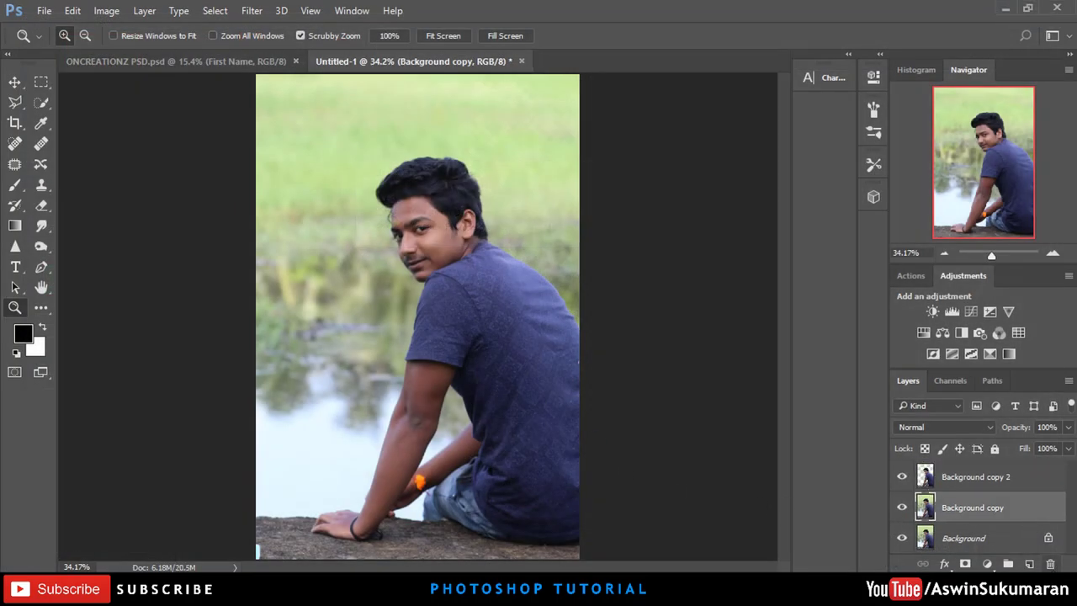
left_click(924, 476, "ctrl")
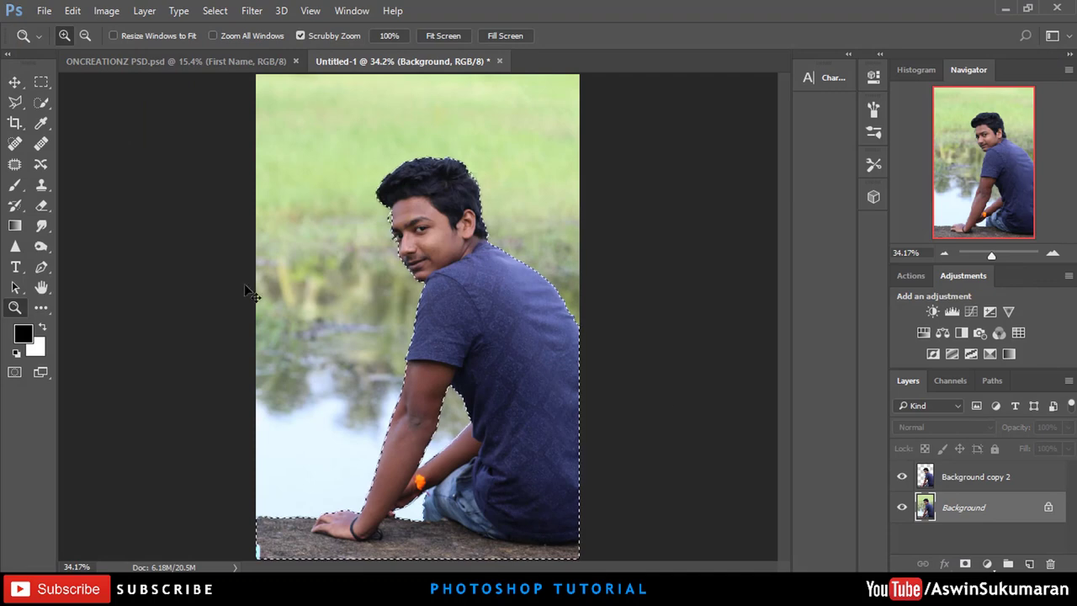
left_click(41, 102)
Step: Smooth the selection with a 10-pixel radius and zoom in on the shirt and arm
left_click(215, 10)
mouse_move(252, 214)
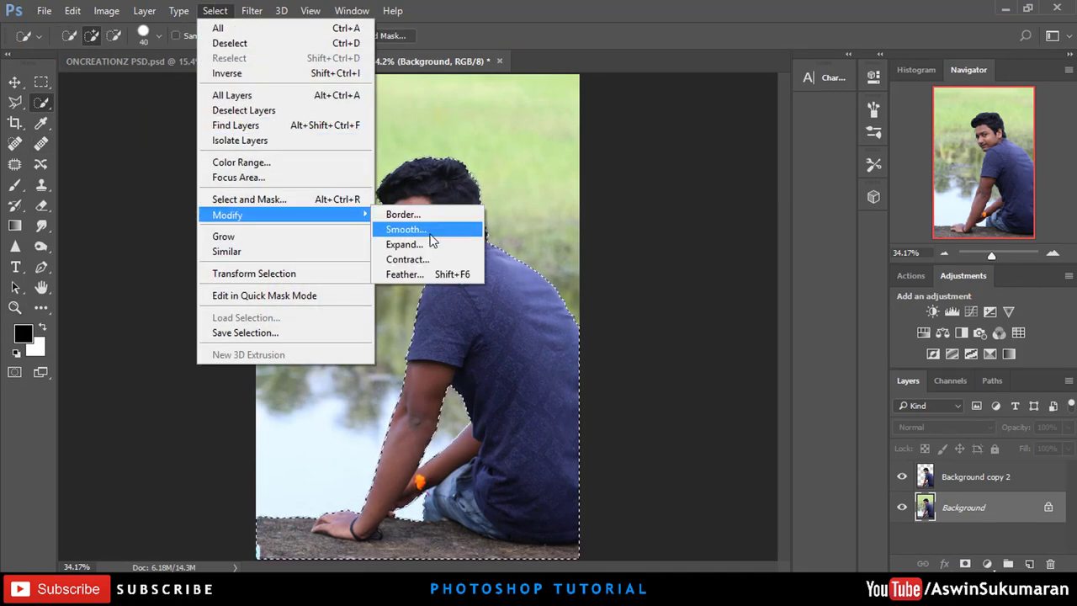
left_click(429, 228)
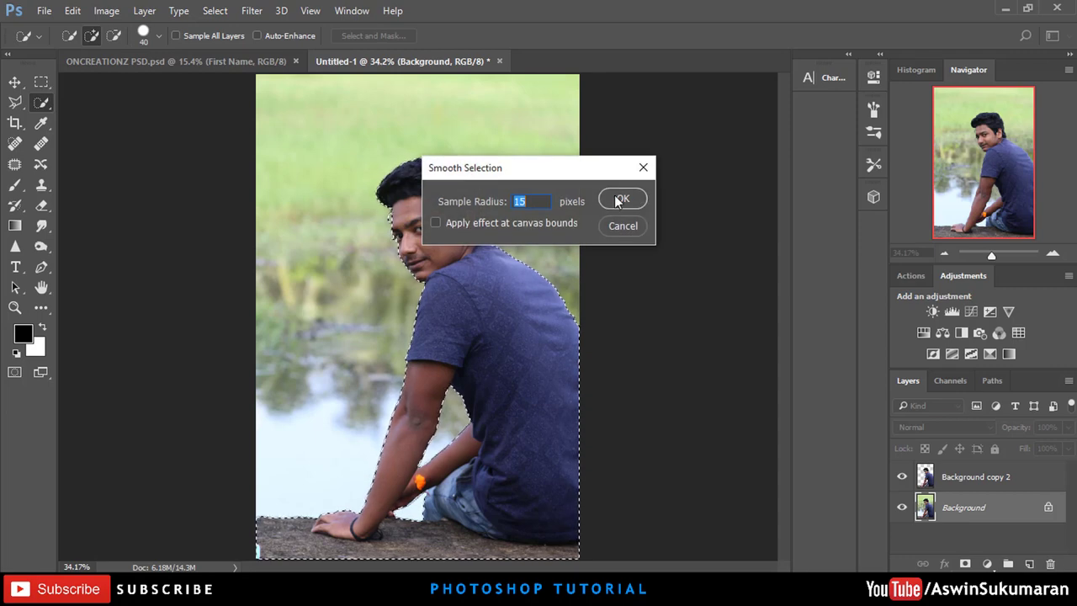
type("10")
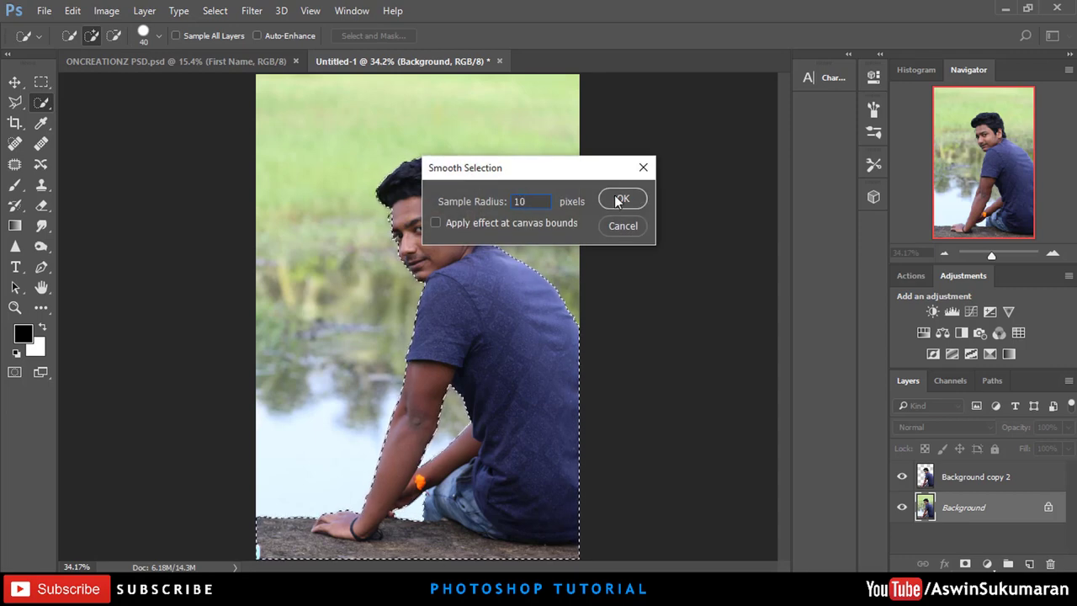
left_click(620, 200)
key("z")
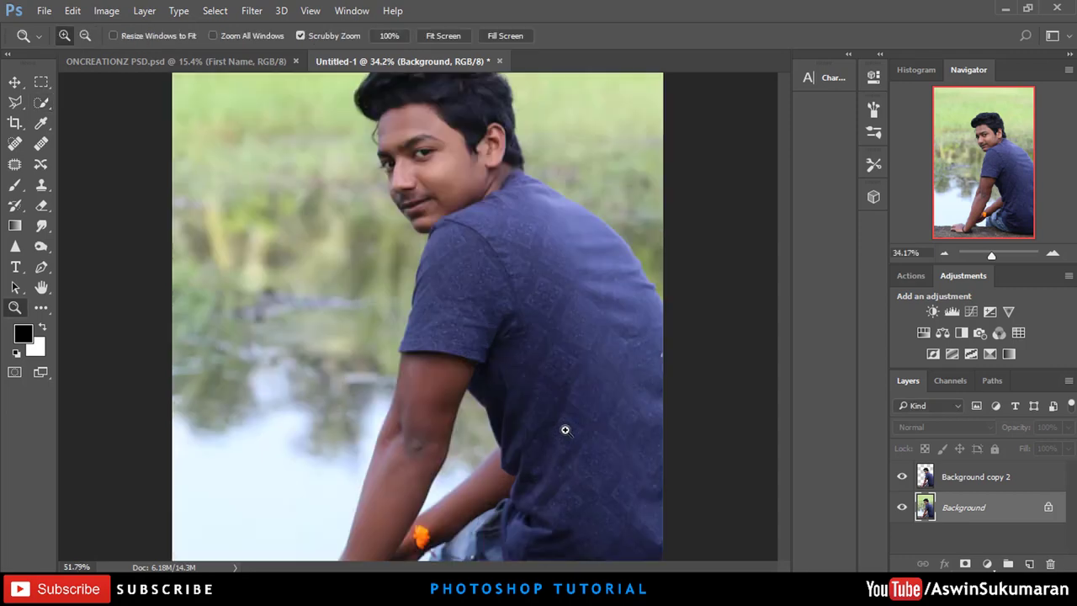
left_click_drag(493, 393, 582, 435)
Step: Copy the selected man to Layer 1 and hide the lower layers to inspect the cutout
key("ctrl+j")
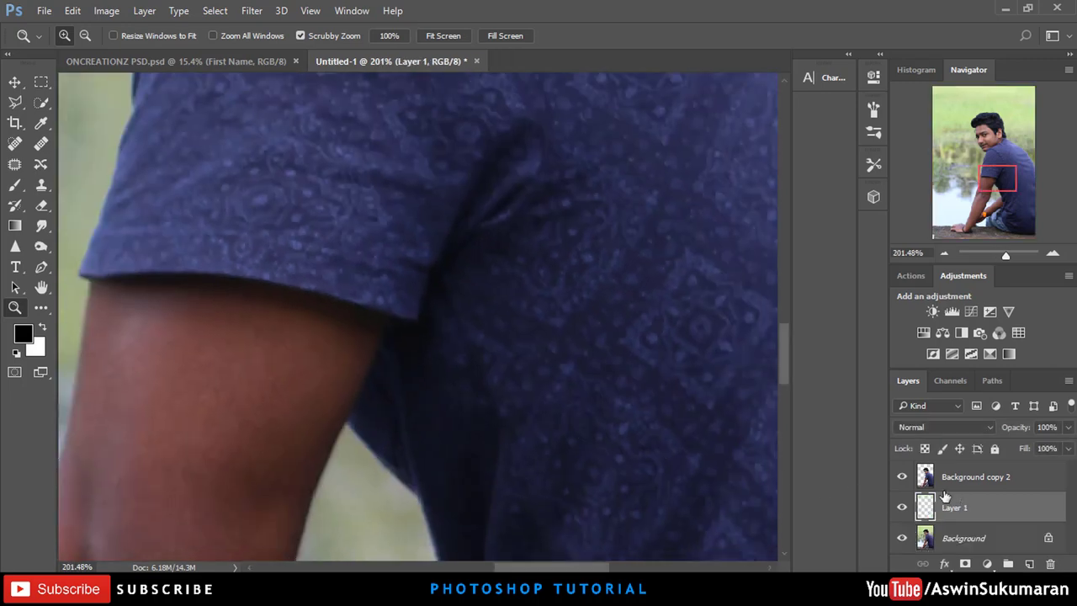
left_click(902, 537)
right_click(290, 265)
left_click(313, 240)
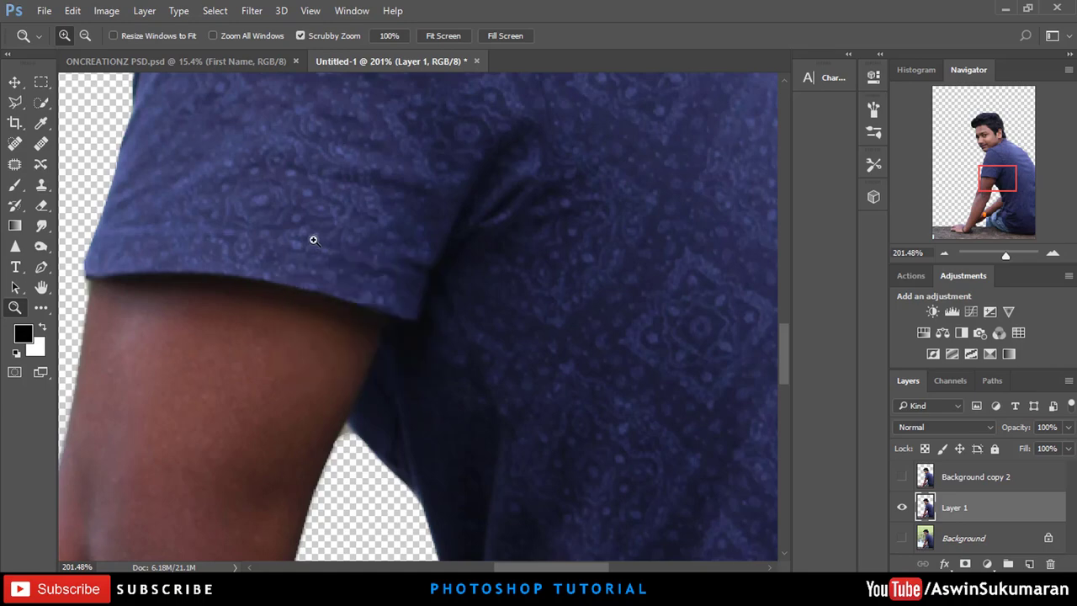
right_click(313, 240)
left_click(353, 259)
mouse_move(430, 259)
left_mouse_down()
mouse_move(507, 325)
mouse_move(748, 437)
left_mouse_up()
left_click_drag(555, 178, 517, 334)
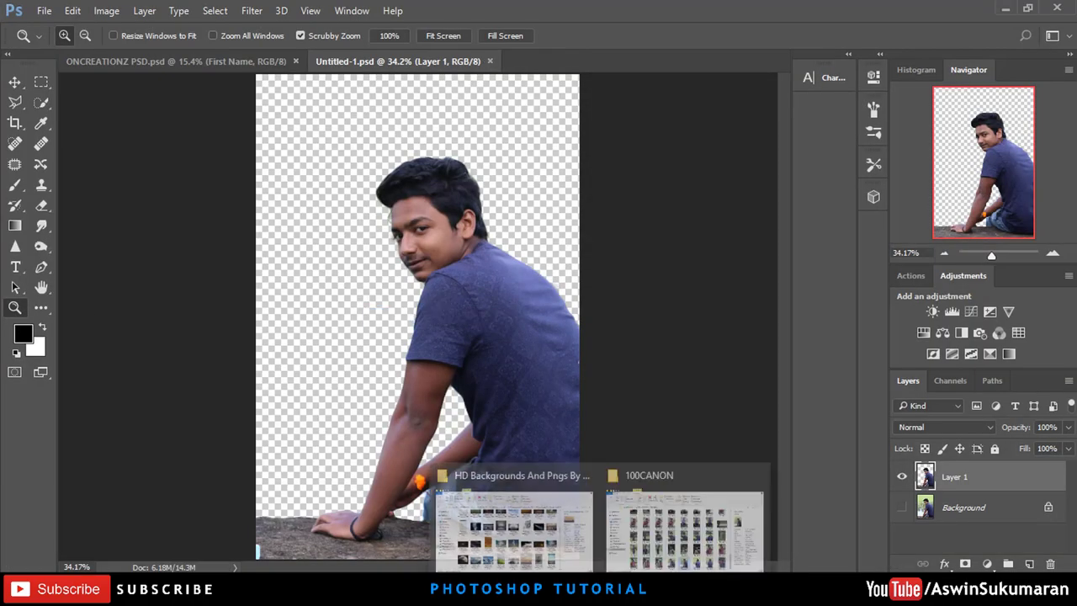
Step: Add sunset clouds image 130 beneath the man and bring in city skyline image 135
left_click(512, 528)
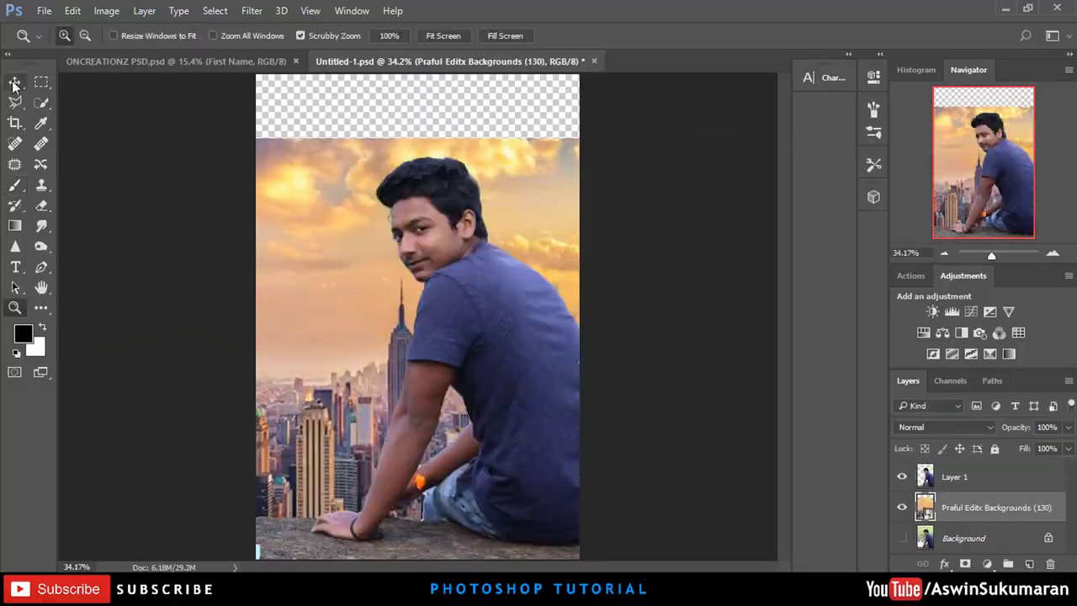
left_click_drag(412, 379, 427, 412)
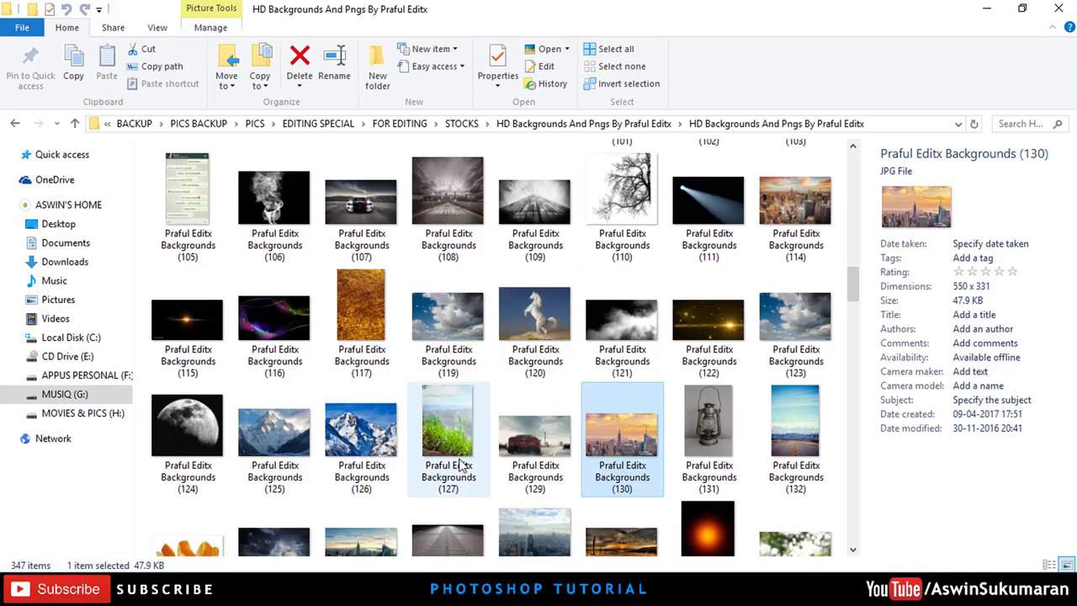
scroll(450, 469, "down", 3)
mouse_move(362, 320)
left_mouse_down()
mouse_move(492, 568)
mouse_move(454, 443)
left_mouse_up()
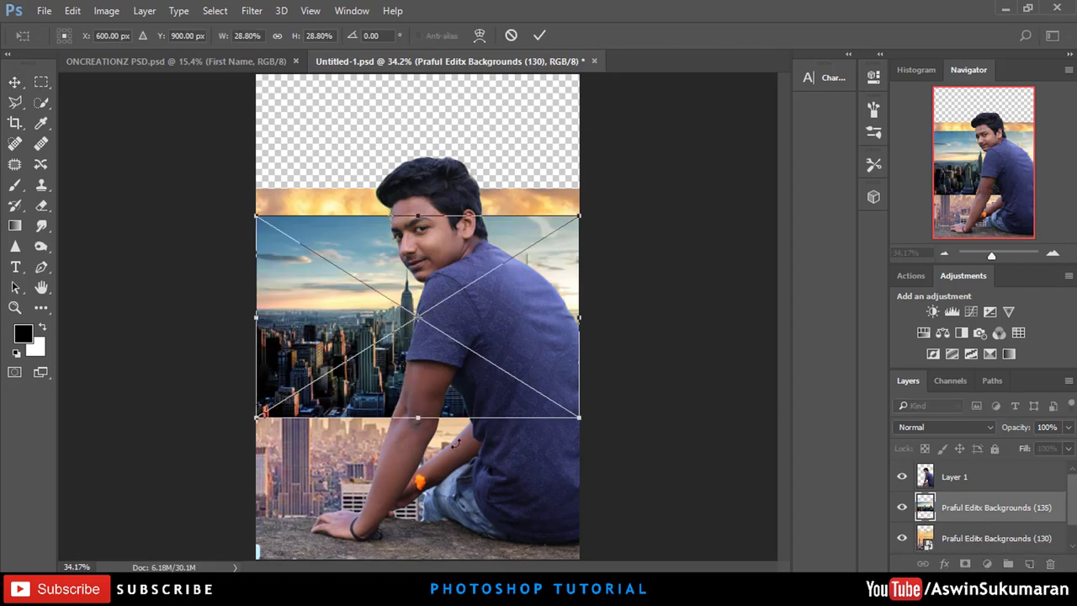
Step: Position the city skyline image behind the man, enlarged to about 45%
left_click_drag(487, 328, 477, 457)
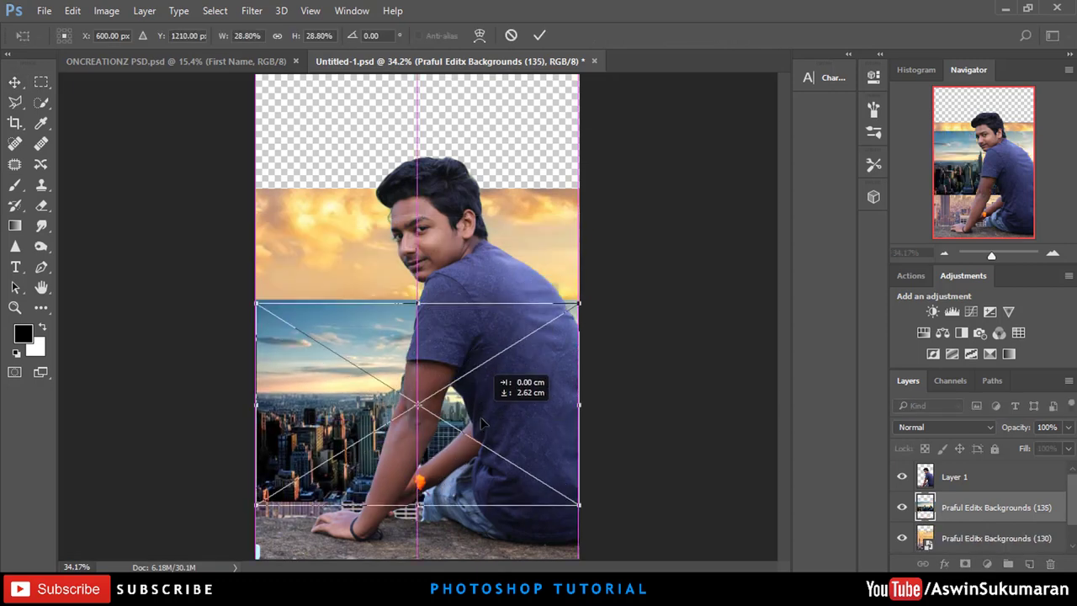
left_click_drag(572, 335, 692, 300)
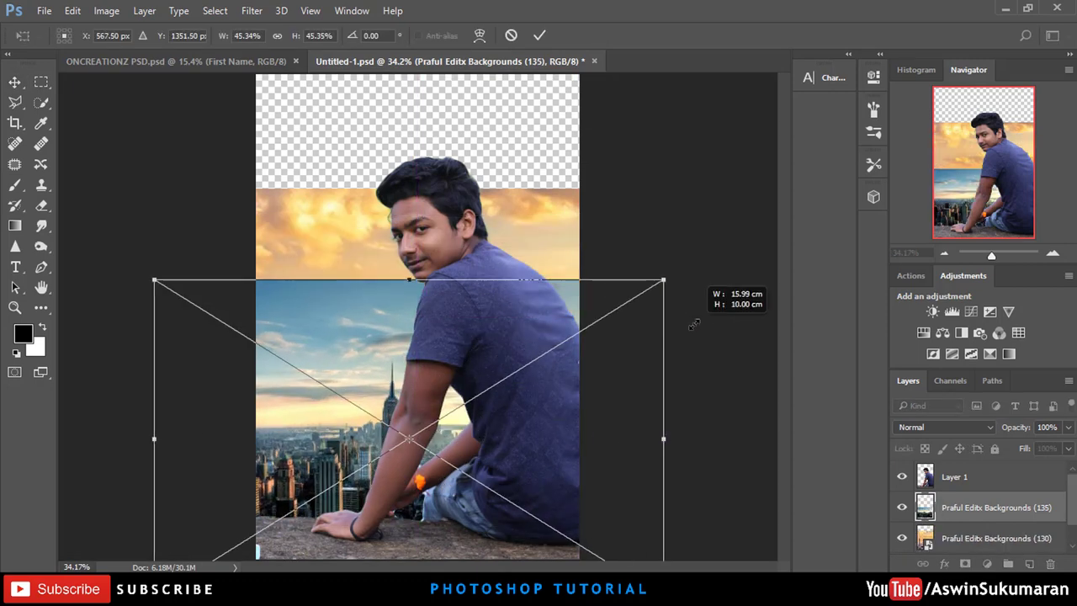
left_click_drag(518, 370, 614, 368)
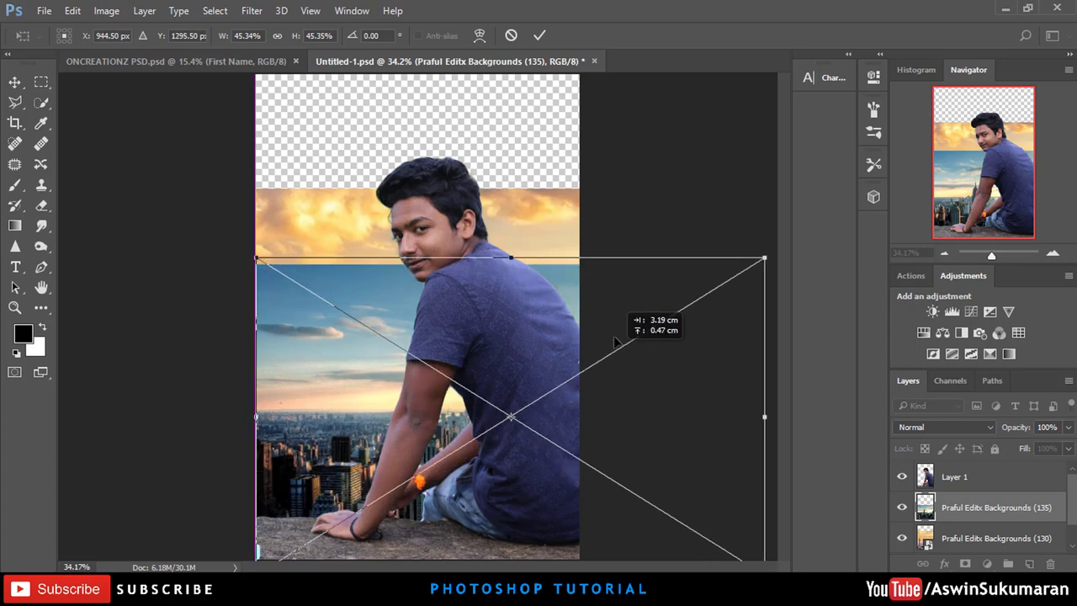
left_click_drag(614, 368, 613, 357)
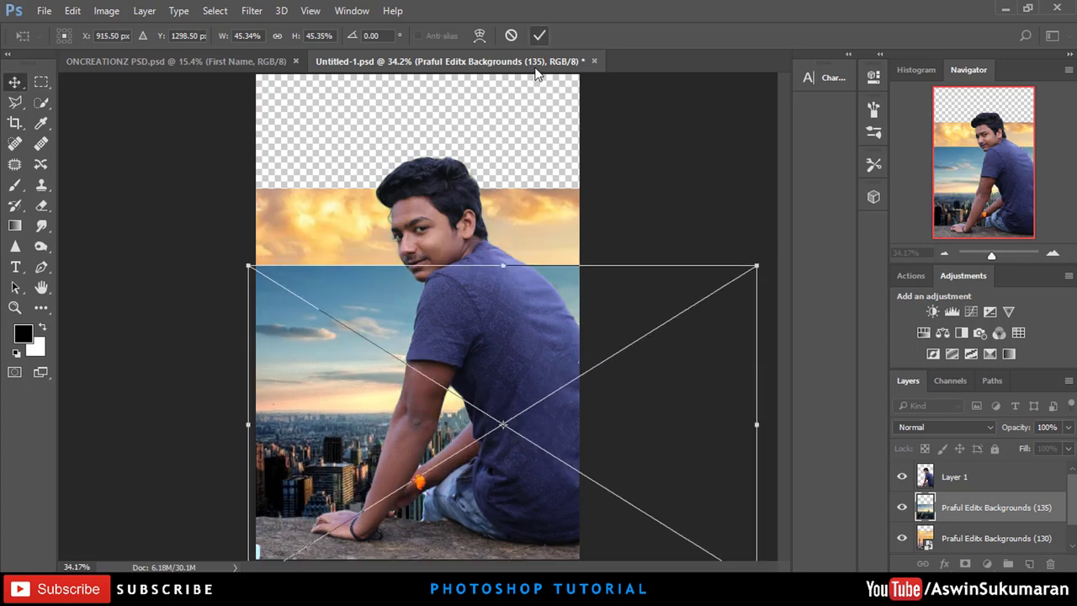
left_click(539, 35)
Step: Delete the sunset clouds layer, rasterize city layer 135, and drag in mountain road image 132
key("z")
right_click(466, 292)
left_click(522, 303)
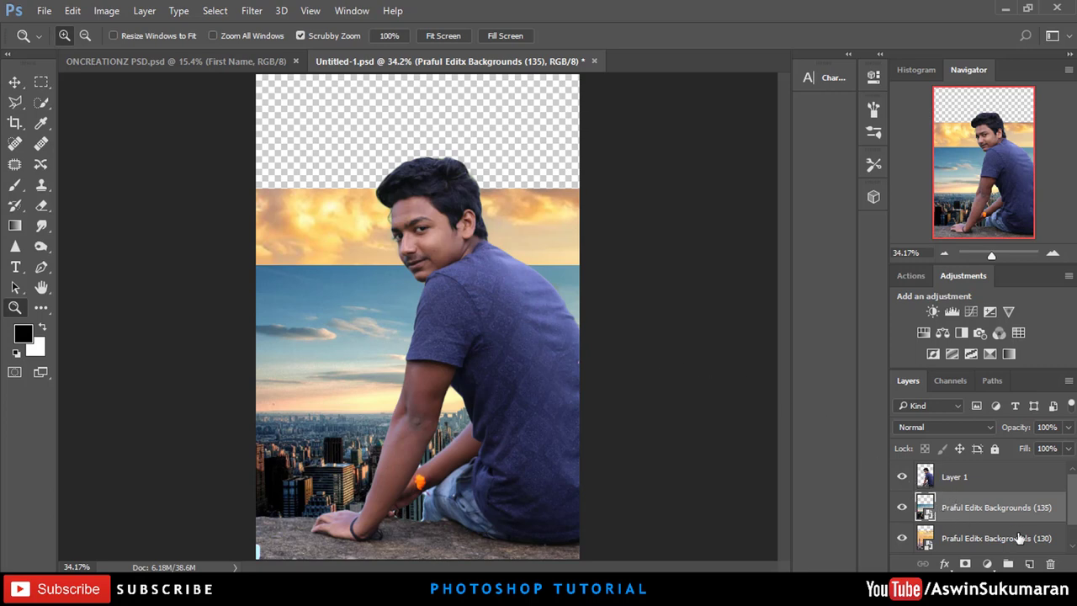
left_click_drag(1020, 537, 1050, 564)
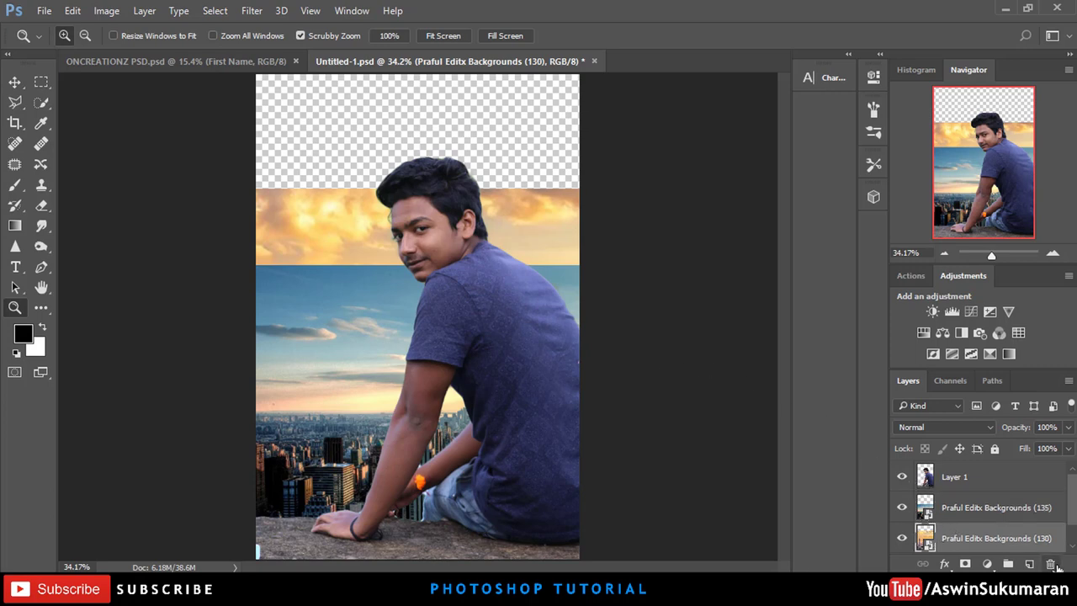
right_click(1006, 507)
left_click(800, 278)
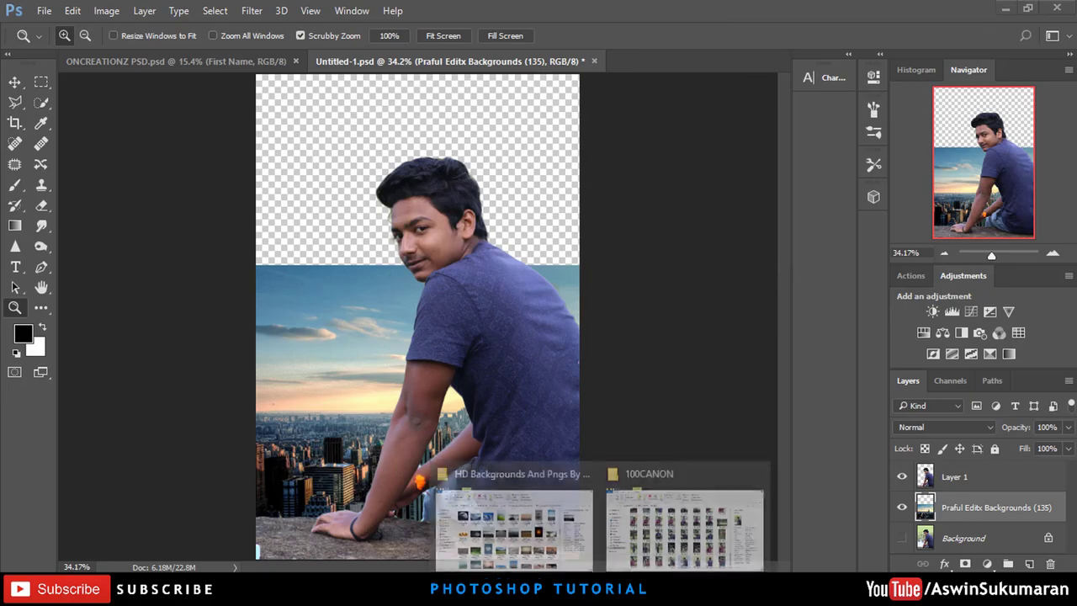
left_click(513, 526)
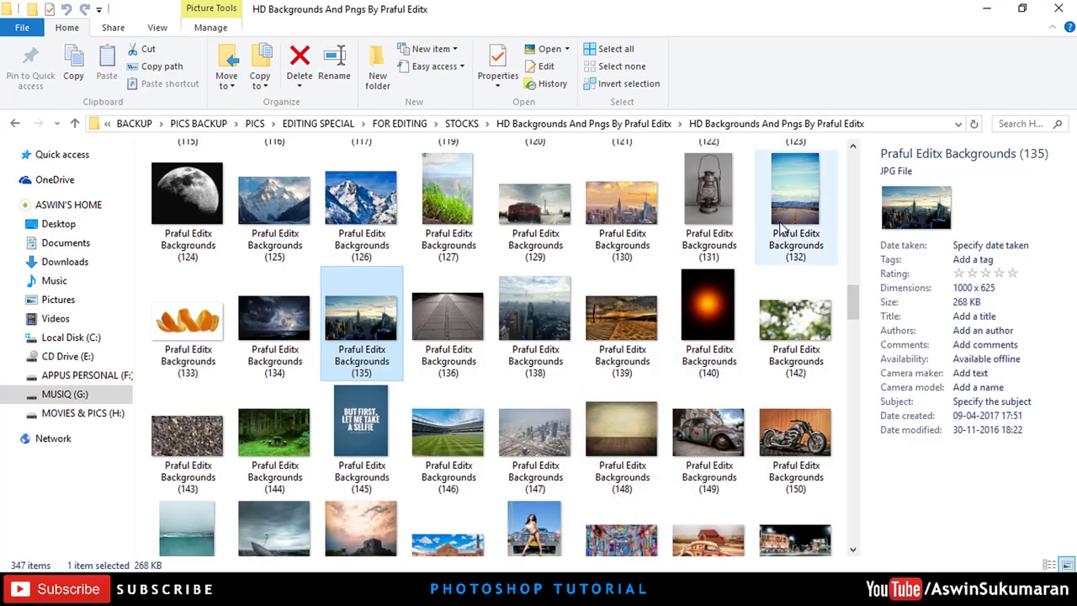
mouse_move(801, 209)
left_mouse_down()
mouse_move(559, 458)
mouse_move(519, 465)
left_mouse_up()
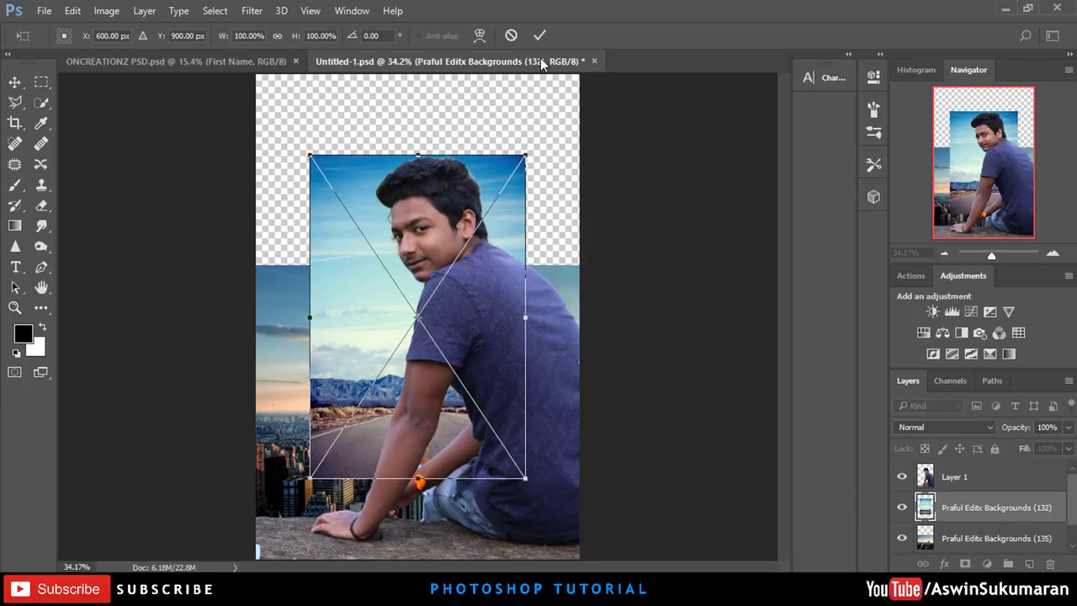
Step: Enlarge mountain road image 132 to about 170% and place it below city layer 135
left_click_drag(528, 155, 600, 52)
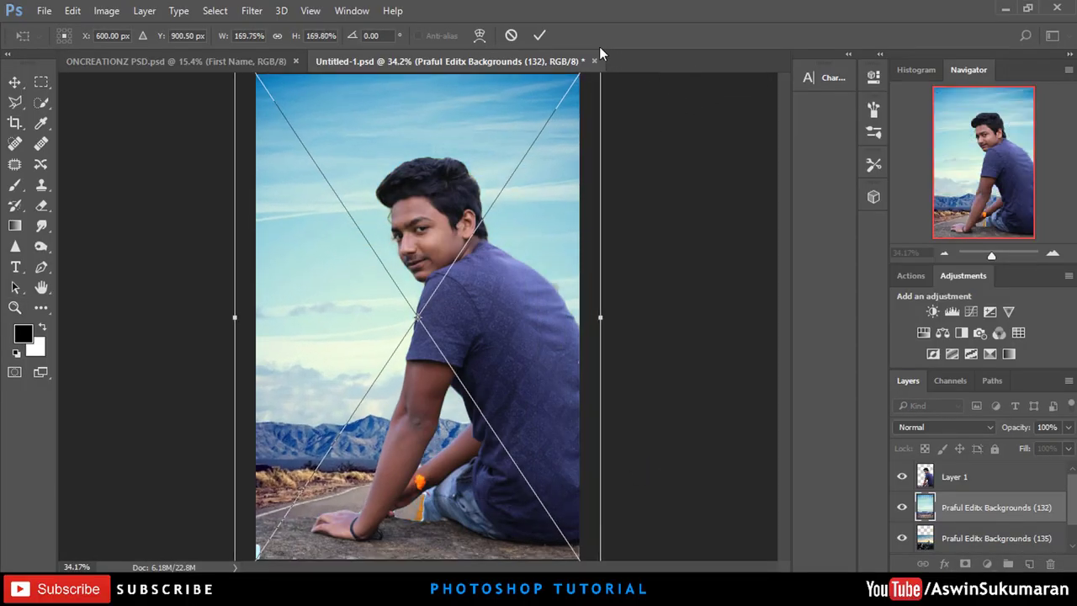
key("Return")
left_click_drag(985, 510, 1003, 513)
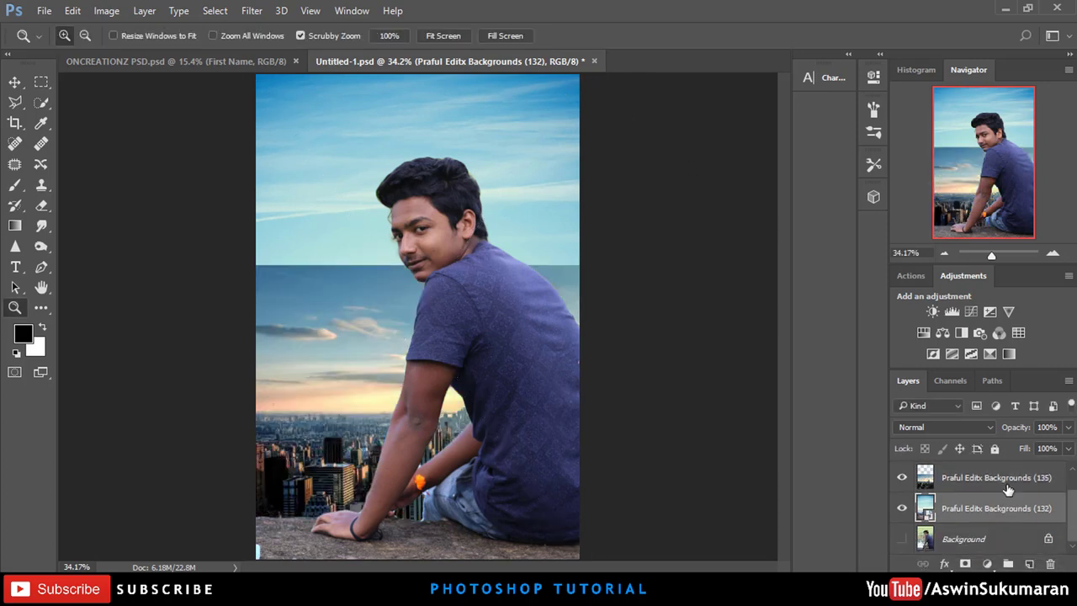
left_click(894, 477)
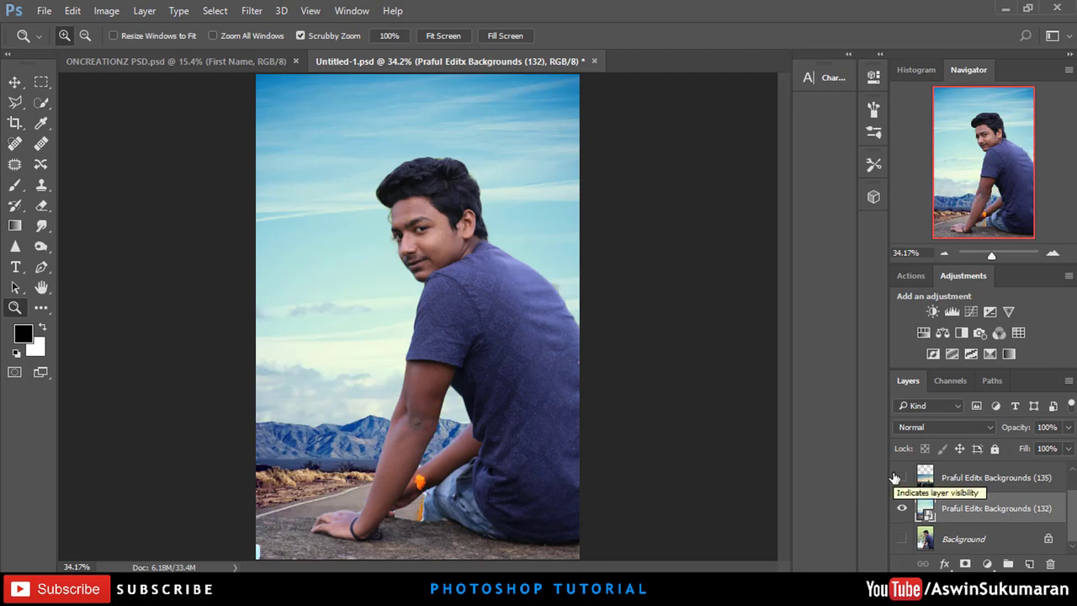
left_click(895, 478)
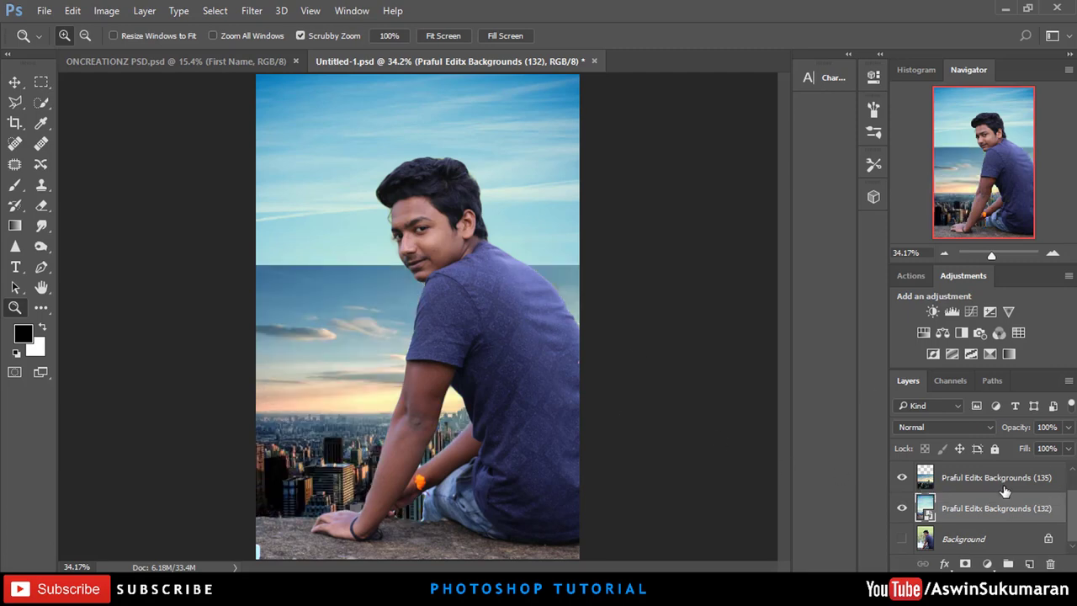
left_click(1004, 488)
Step: Mask the city layer and fade its top into the sky with vertical gradients
left_click(968, 565)
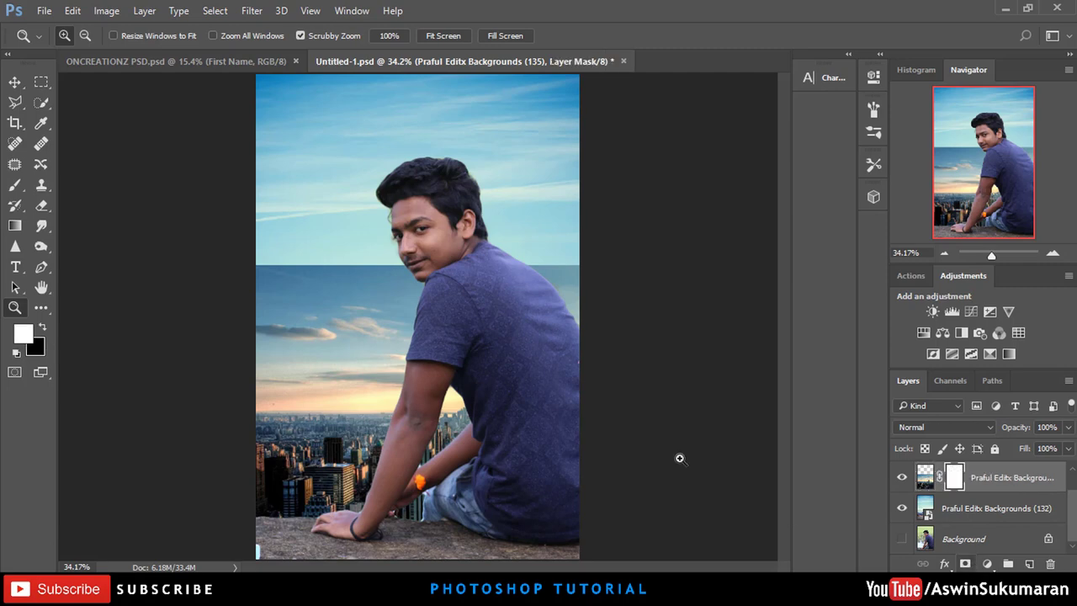
left_click(14, 226)
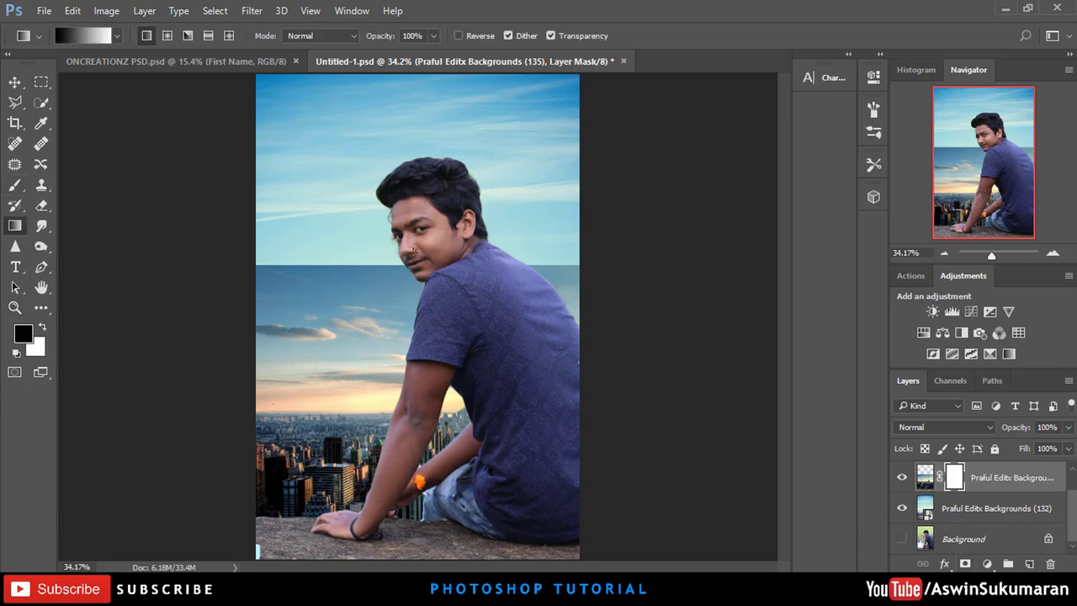
left_click_drag(438, 316, 438, 371)
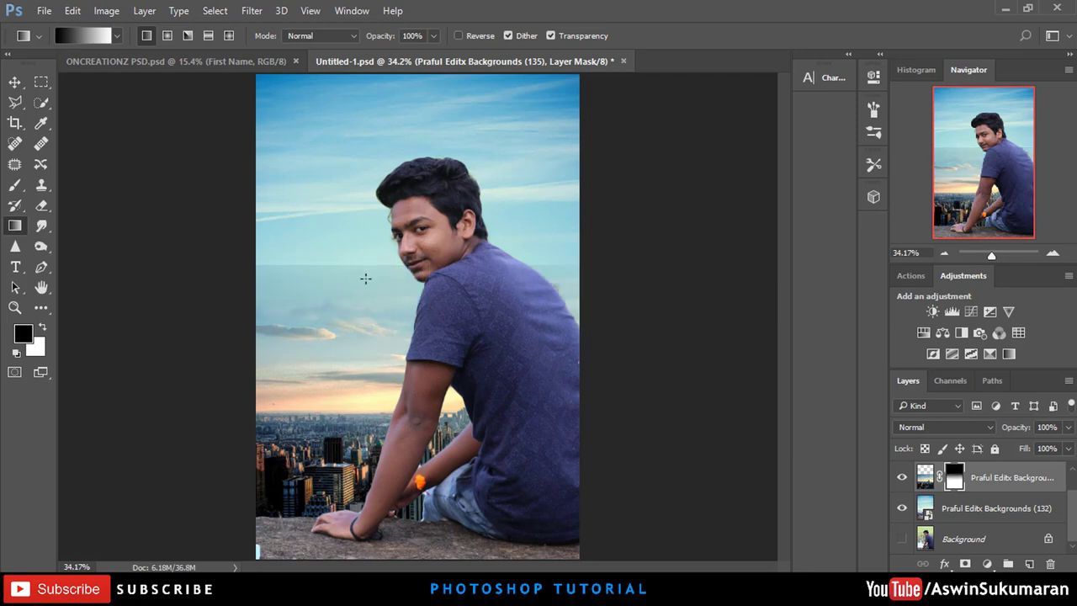
left_click_drag(383, 373, 384, 373)
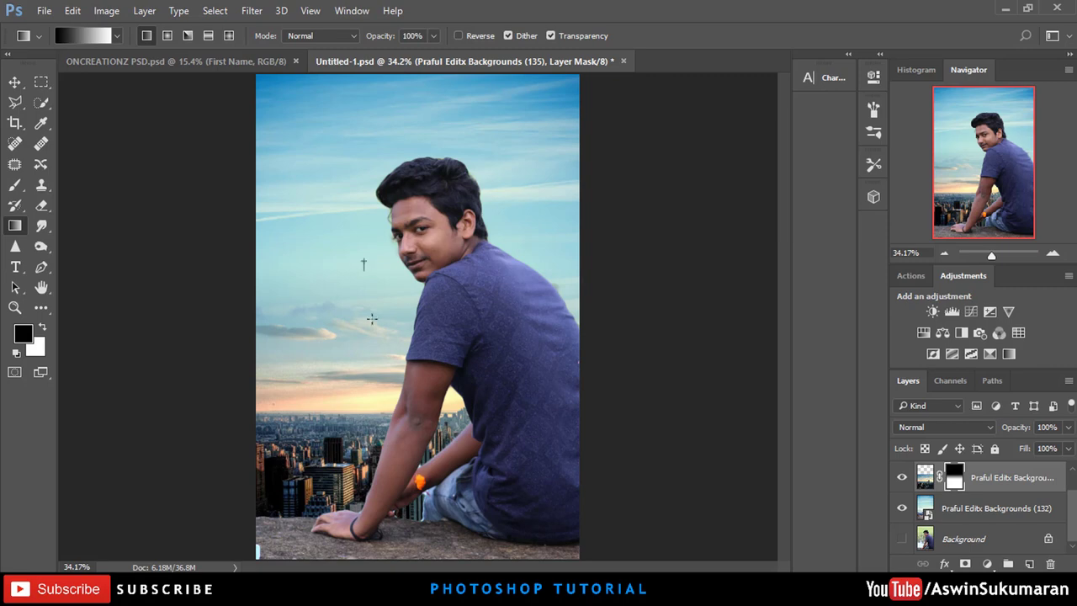
left_click_drag(364, 418, 363, 418)
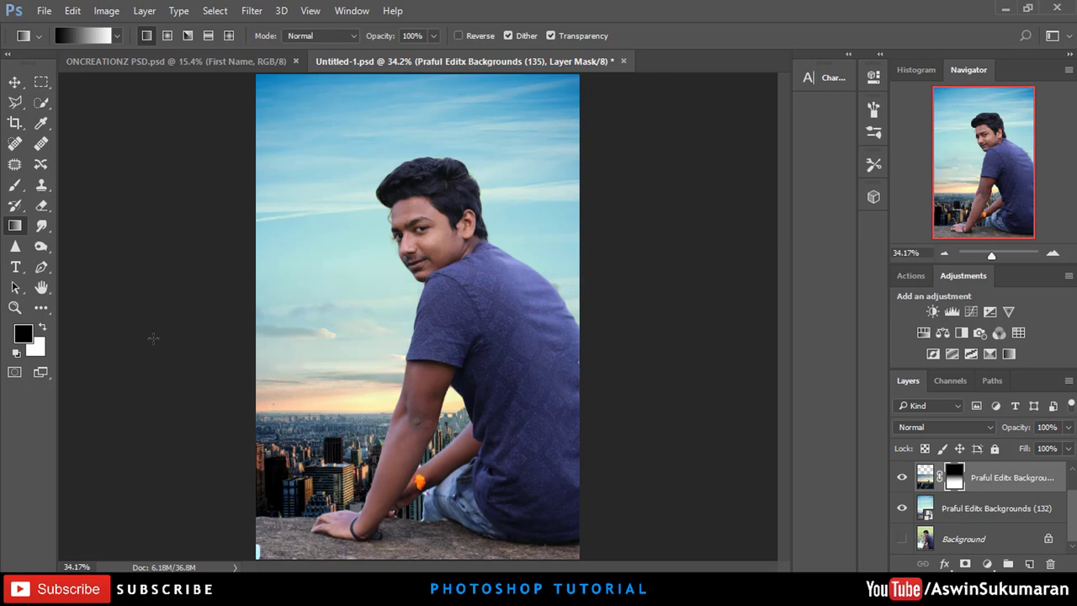
Step: Fit the whole composite on screen and reselect the masked city layer
left_click(15, 307)
right_click(397, 307)
left_click(445, 412)
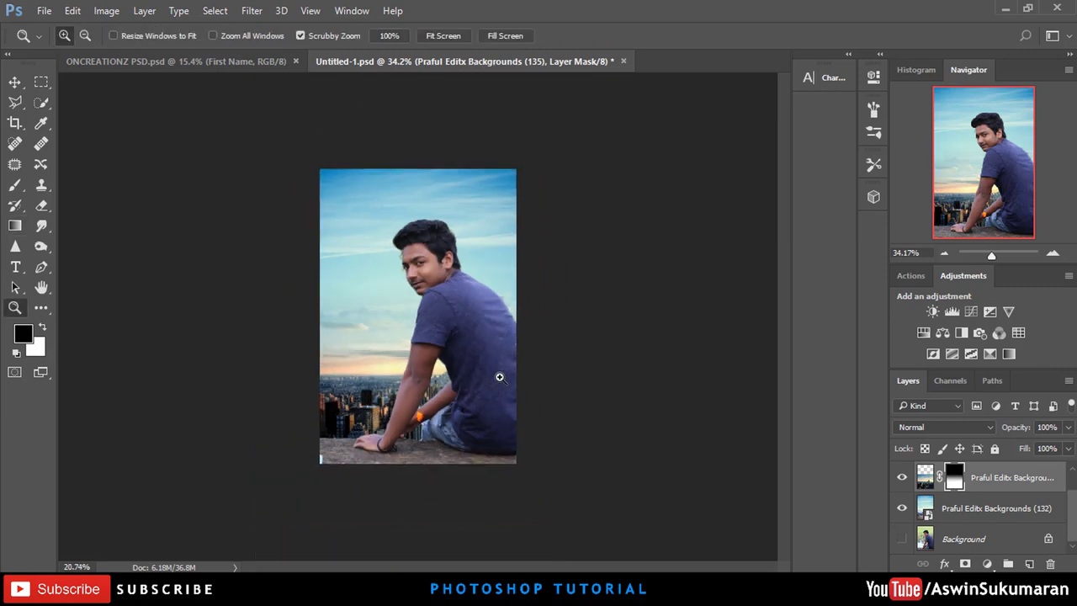
right_click(439, 285)
left_click(459, 294)
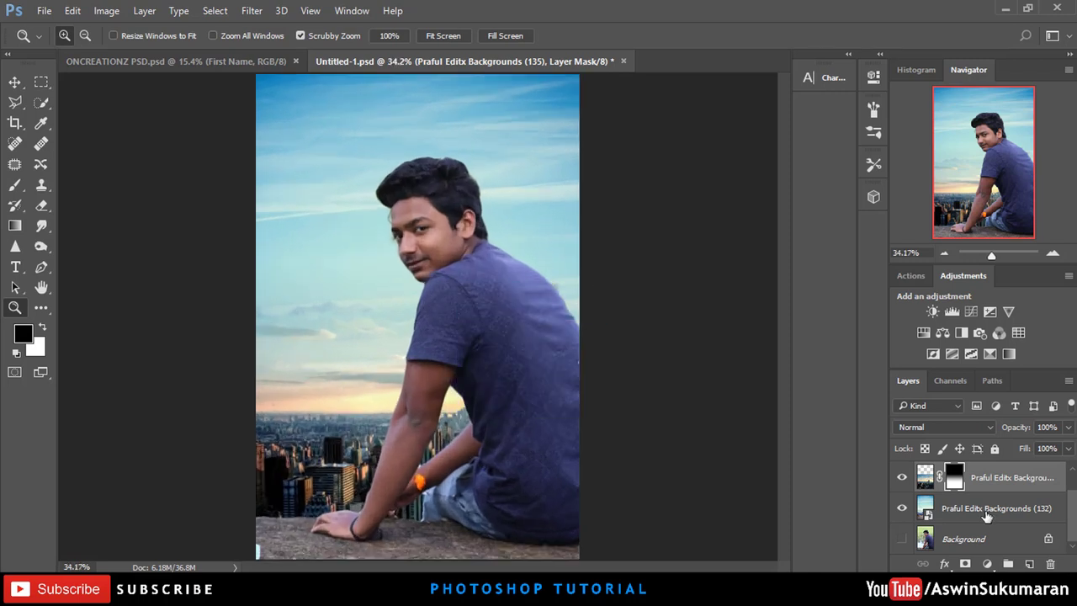
left_click(987, 515)
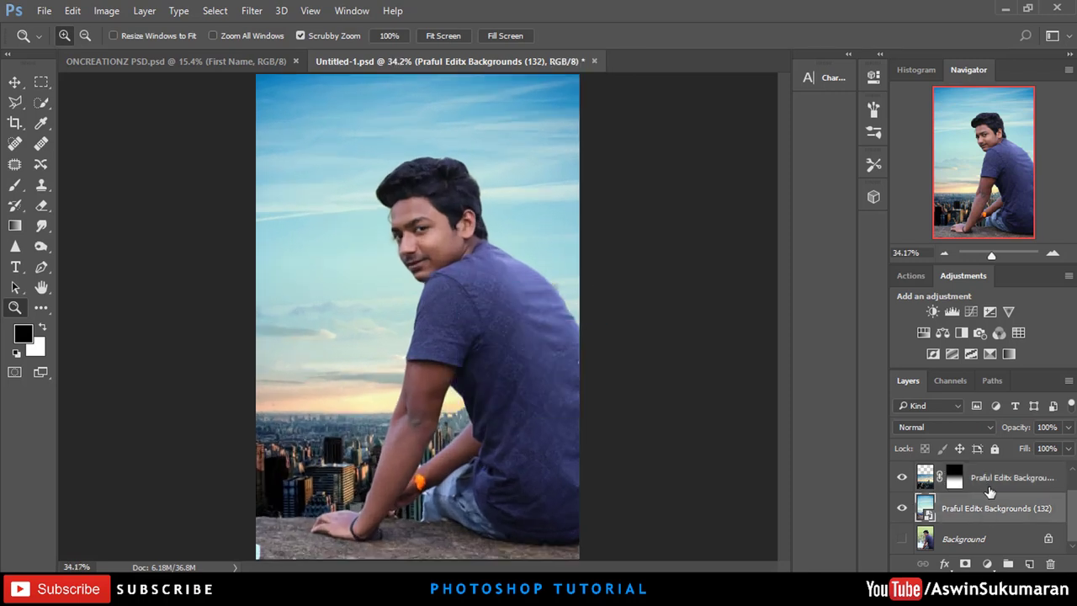
left_click(989, 491)
Step: Merge the masked city layer down into the mountain road background
key("ctrl+e")
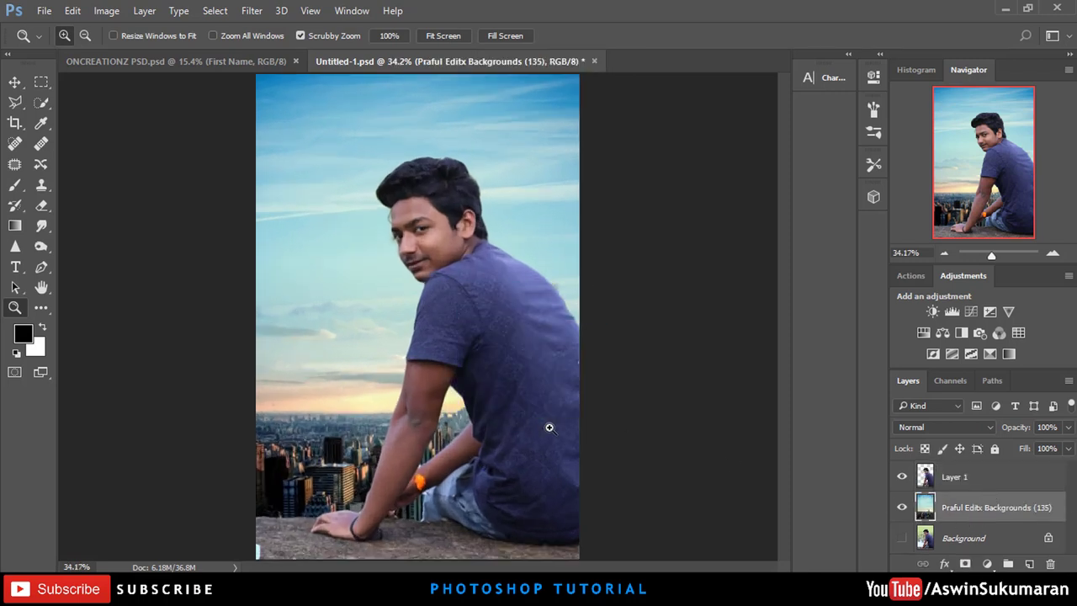
left_click(989, 563)
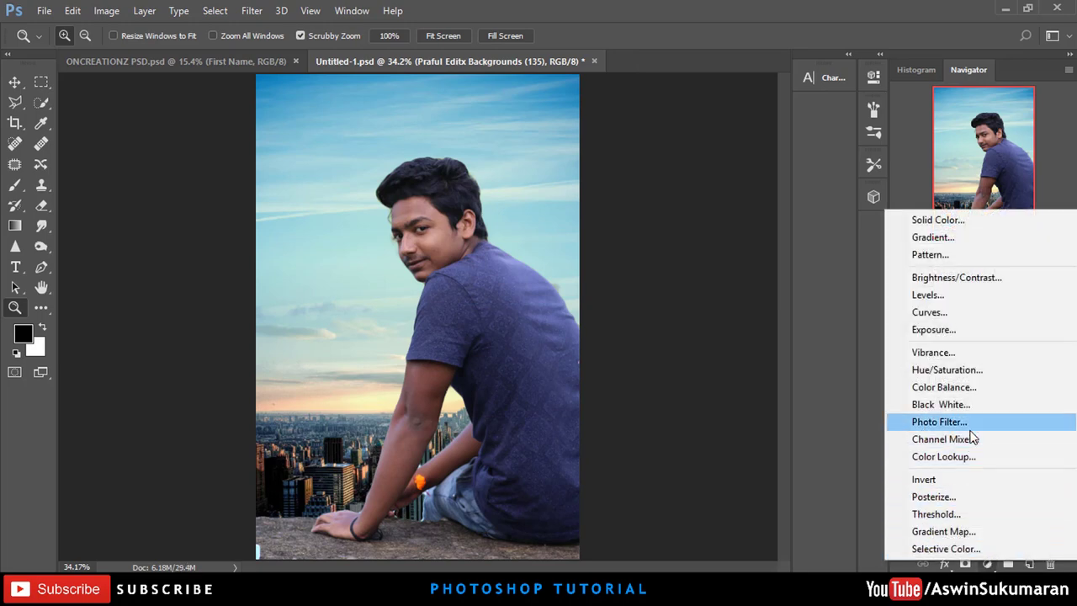
left_click(608, 361)
Step: Add Color Balance to the man's Layer 1 and paint a pale-yellow glow on arm, hair and neck
left_click(976, 486)
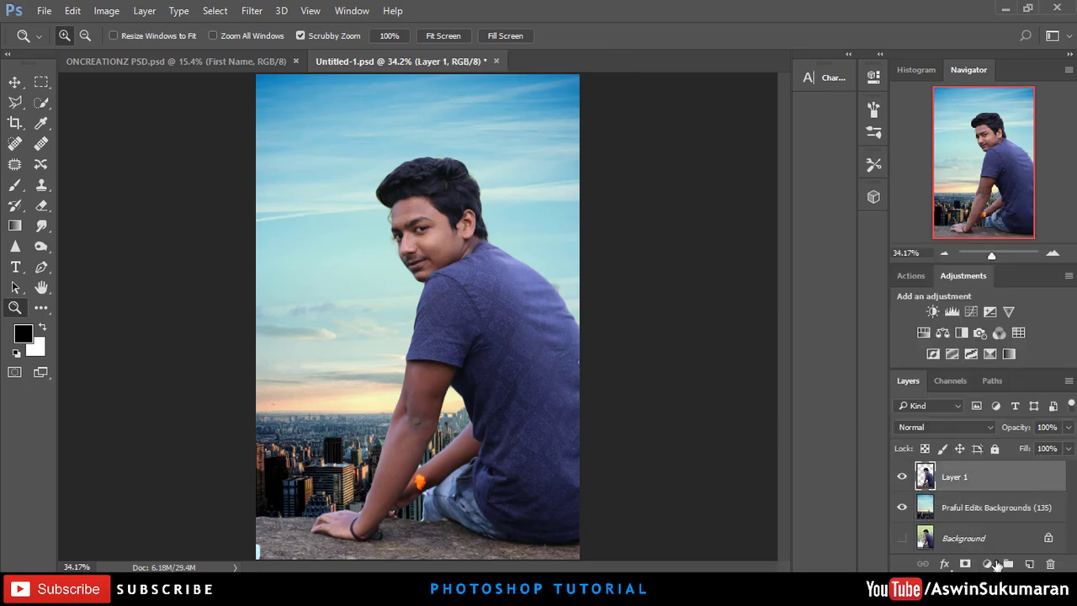
left_click(994, 565)
left_click(974, 389)
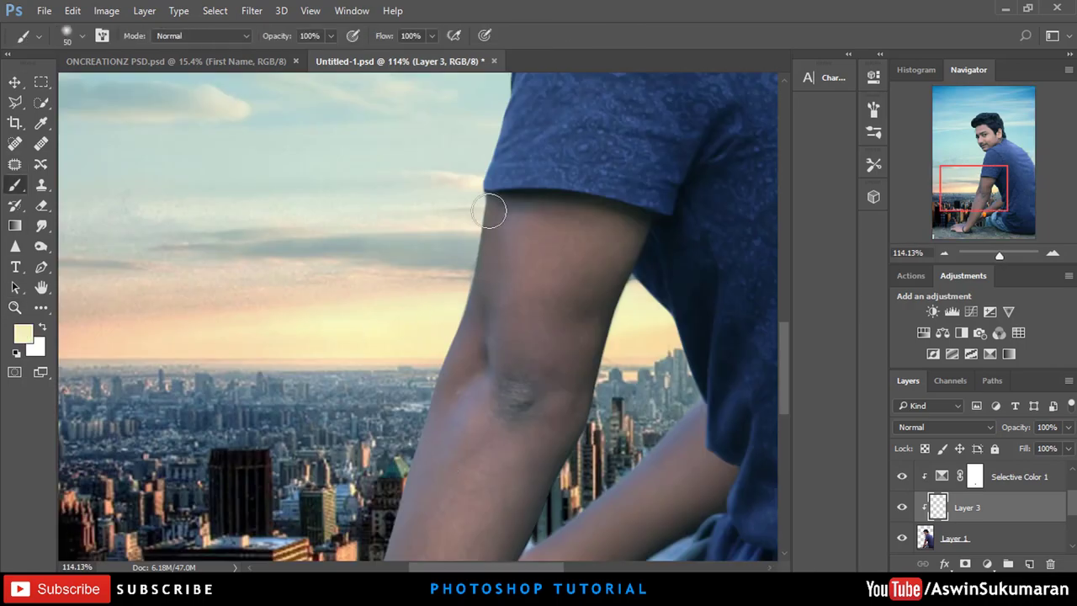
left_click_drag(490, 211, 385, 547)
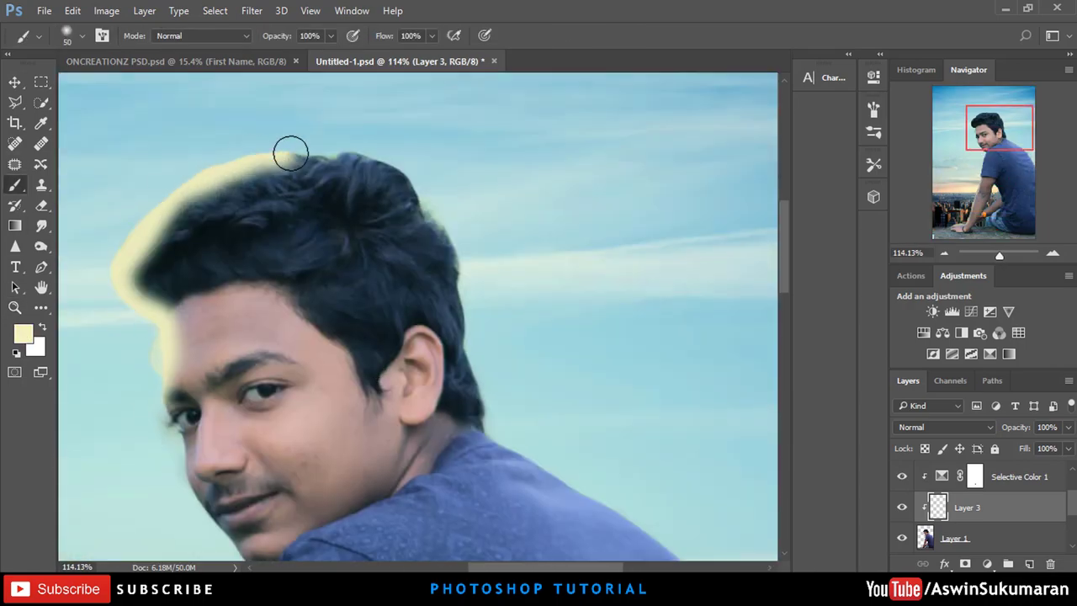
left_click_drag(289, 149, 425, 309)
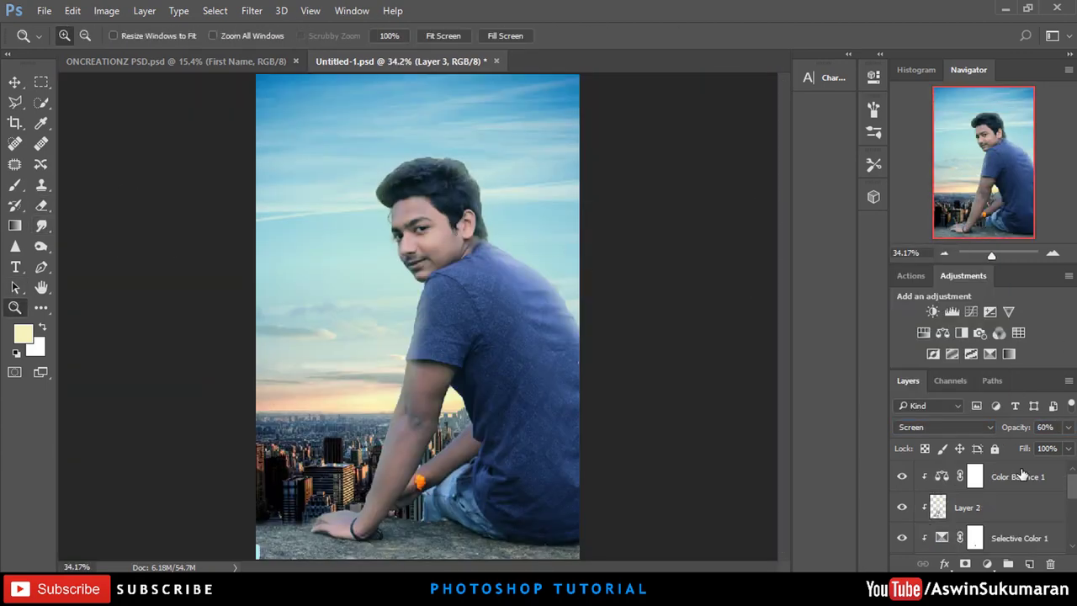
Step: Add a Color Lookup adjustment with a film lookup table above Color Balance 1
left_click(1023, 476)
left_click(987, 564)
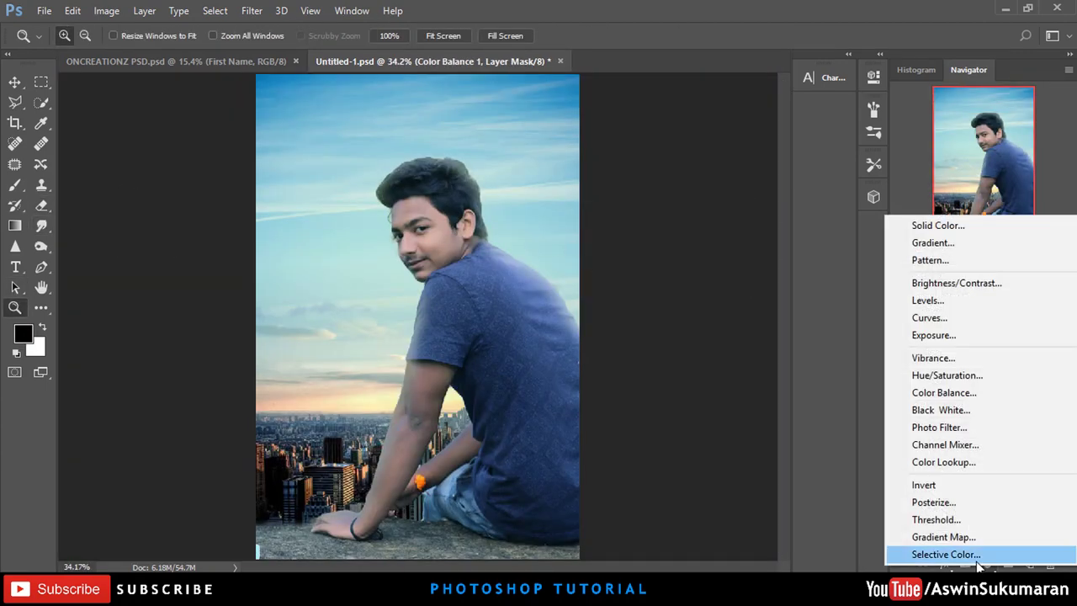
left_click(974, 463)
left_click(791, 122)
left_click(827, 346)
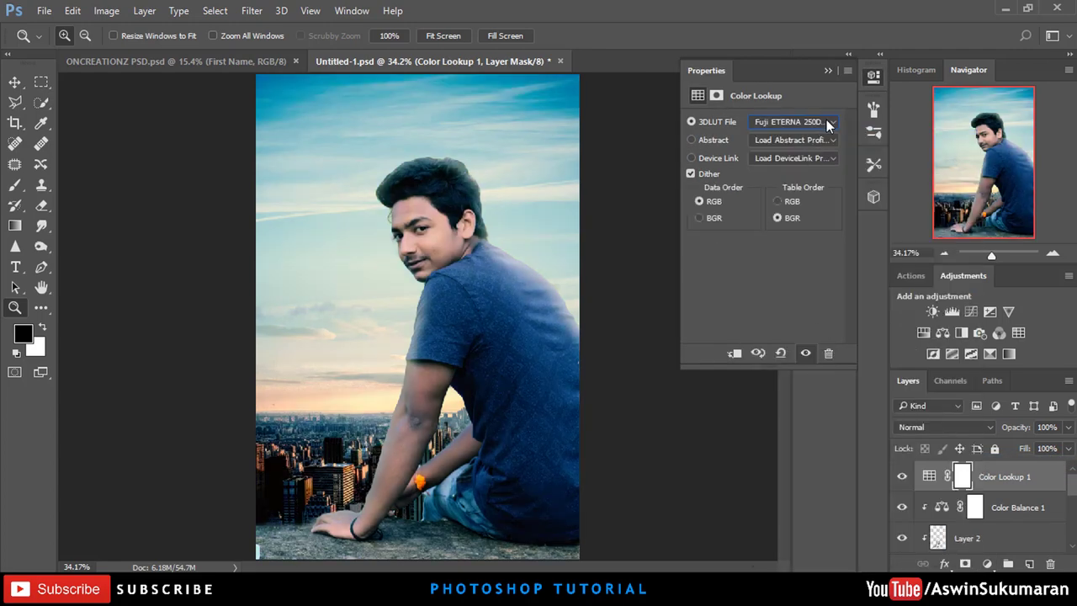
left_click(828, 70)
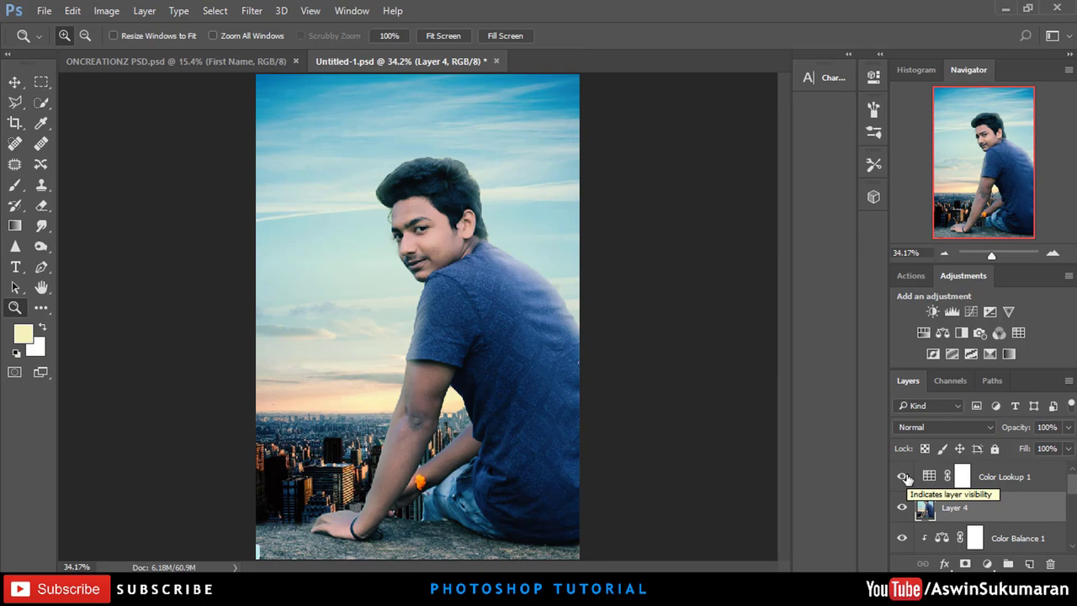
left_click(903, 477)
Step: Open the Camera Raw Filter on Layer 4 at its split toning settings
left_click(251, 11)
left_click(320, 105)
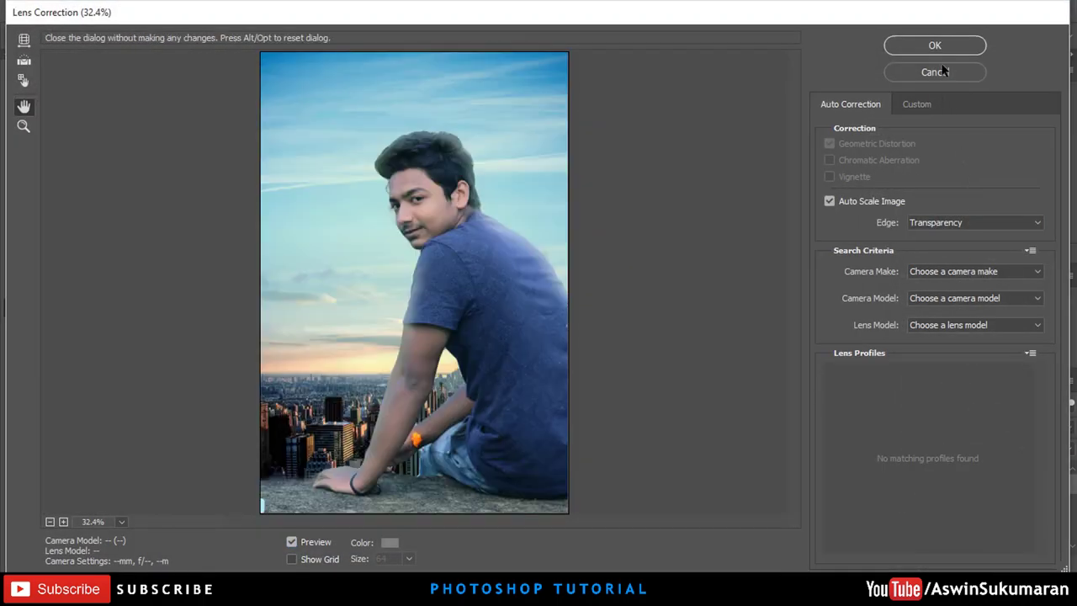
left_click(938, 71)
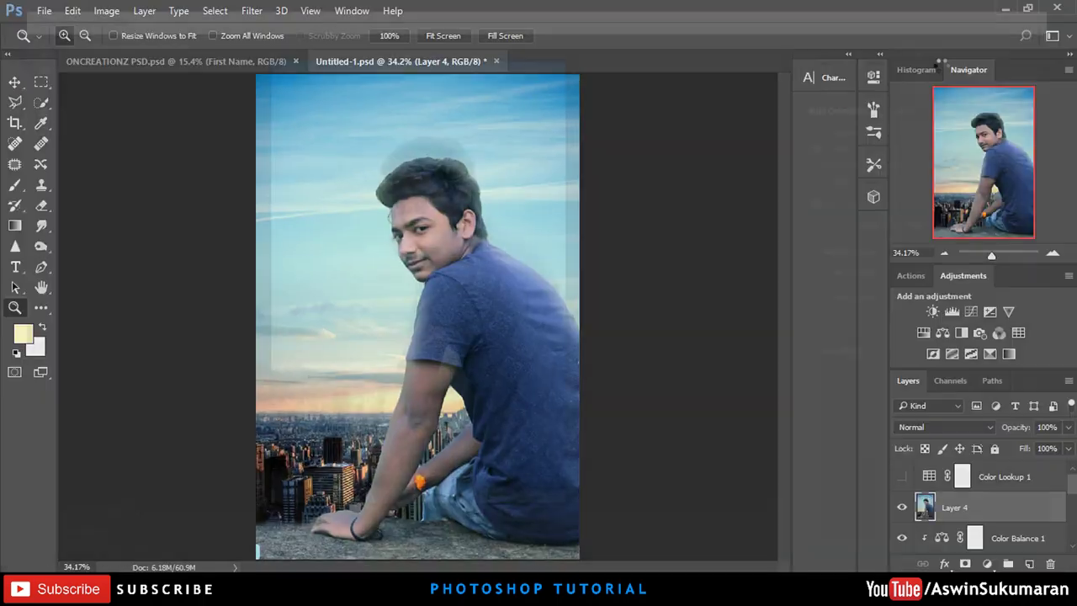
left_click(251, 10)
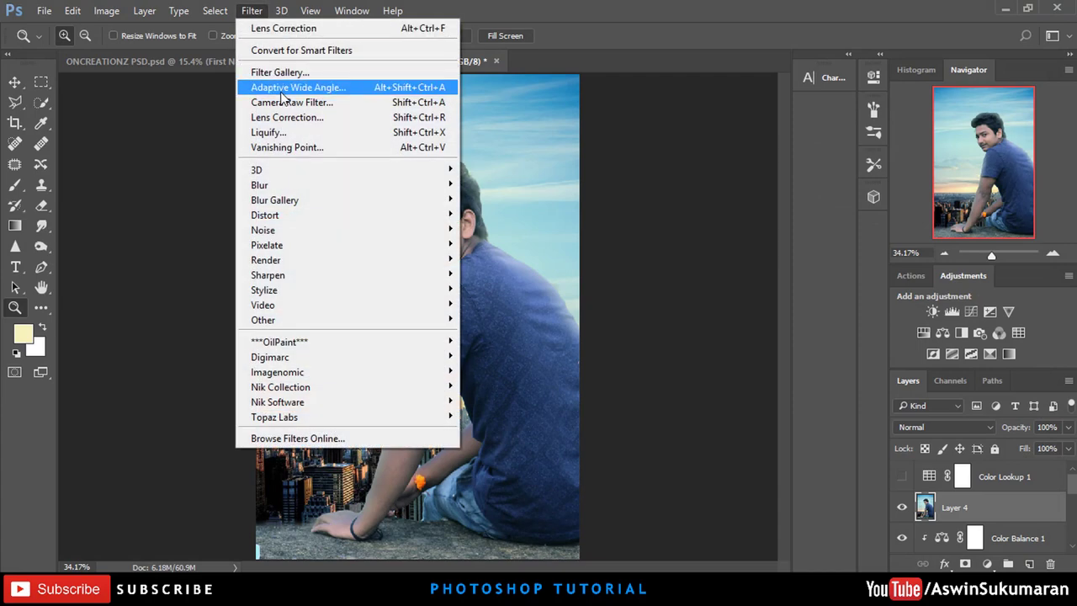
left_click(288, 103)
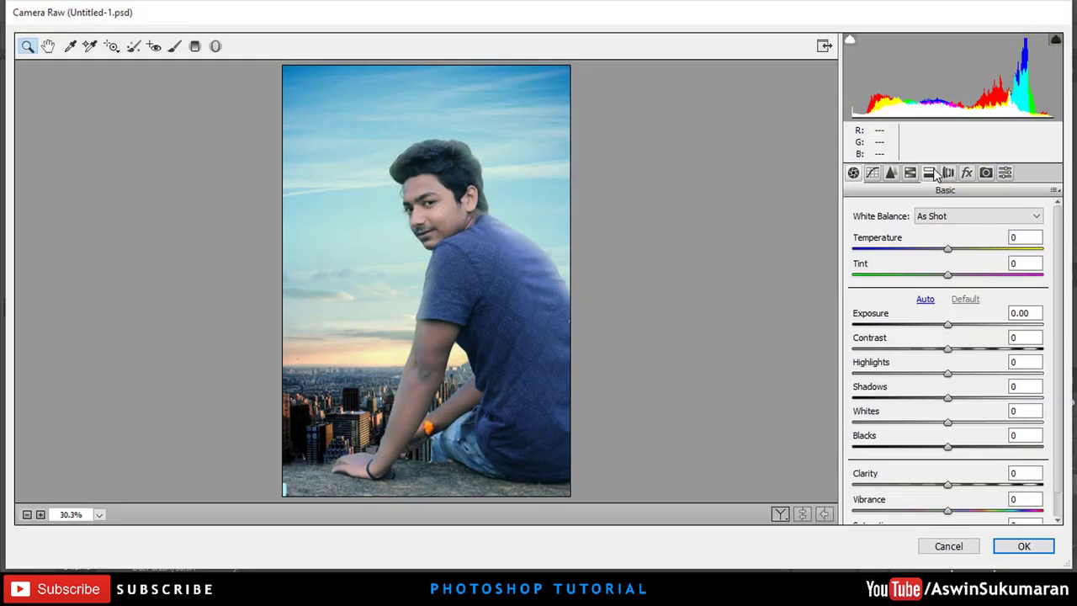
left_click(931, 173)
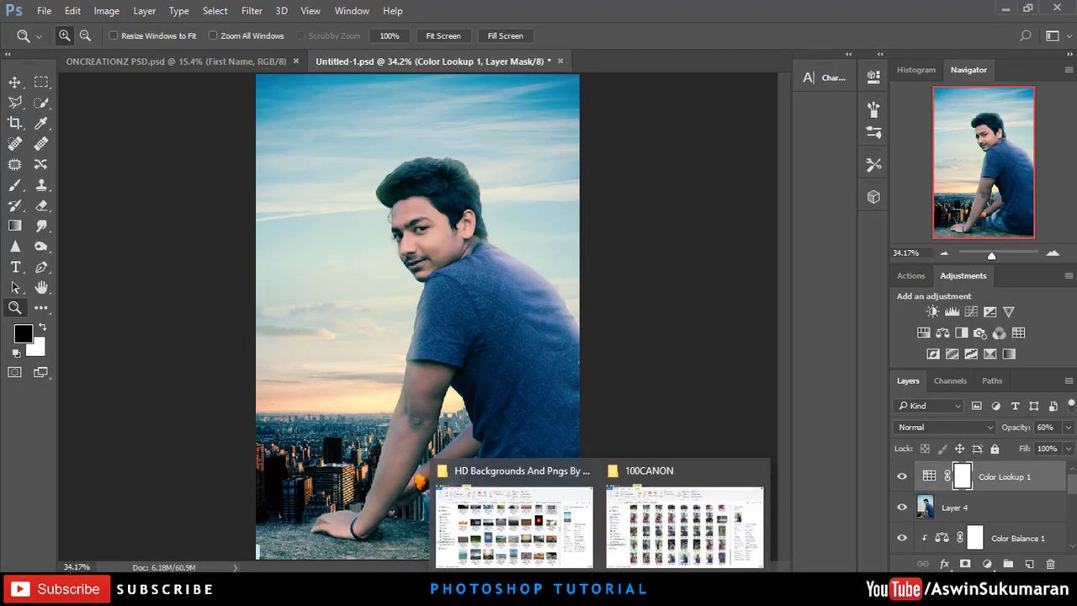
left_click(524, 521)
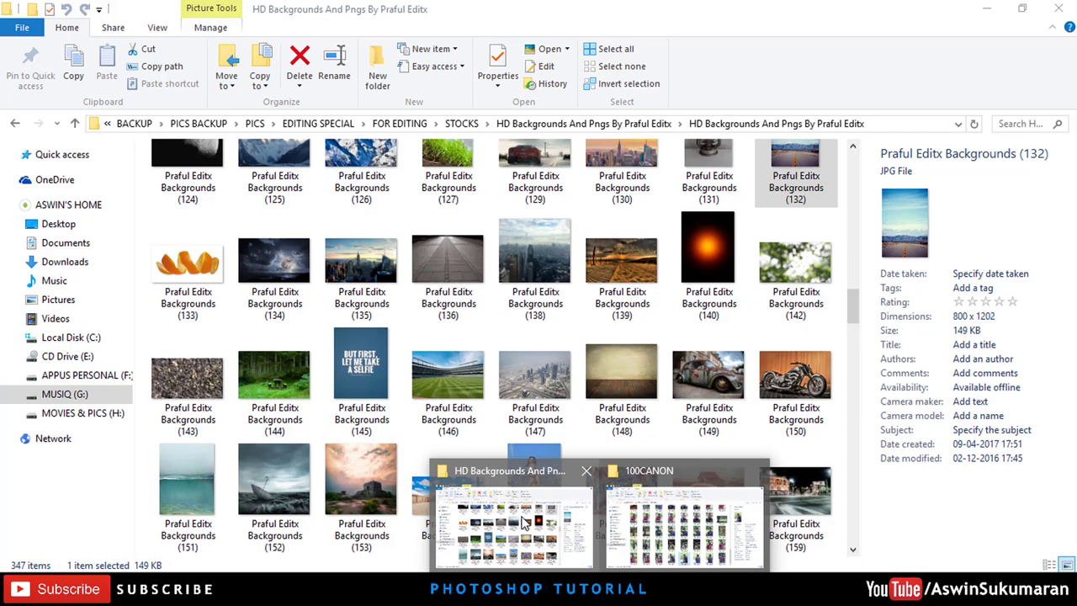
scroll(758, 455, "down", 5)
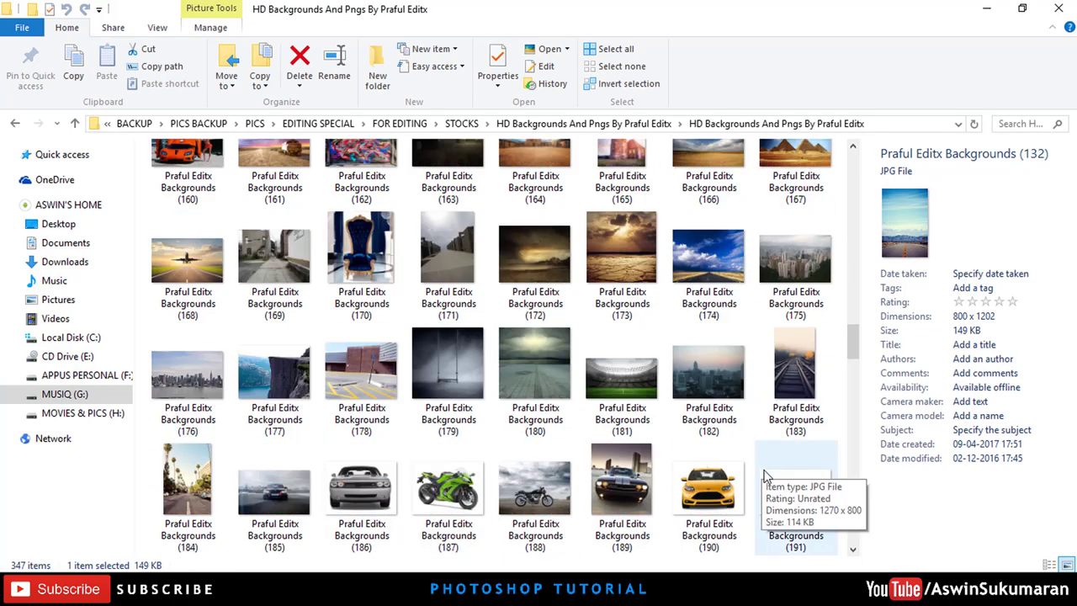
scroll(523, 336, "up", 20)
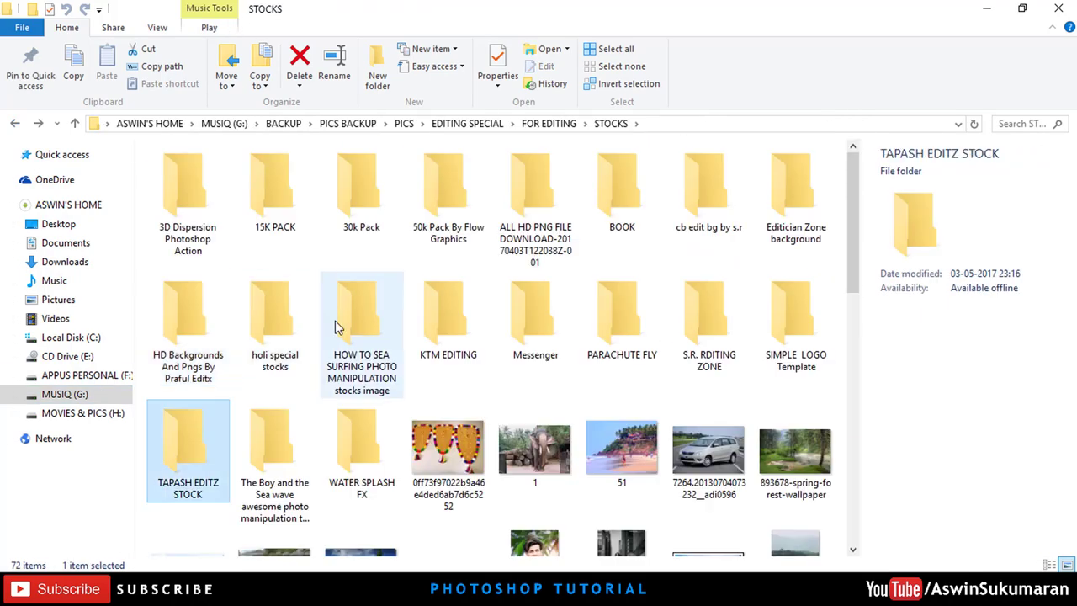
mouse_move(271, 182)
left_mouse_down()
mouse_move(485, 446)
mouse_move(476, 383)
left_mouse_up()
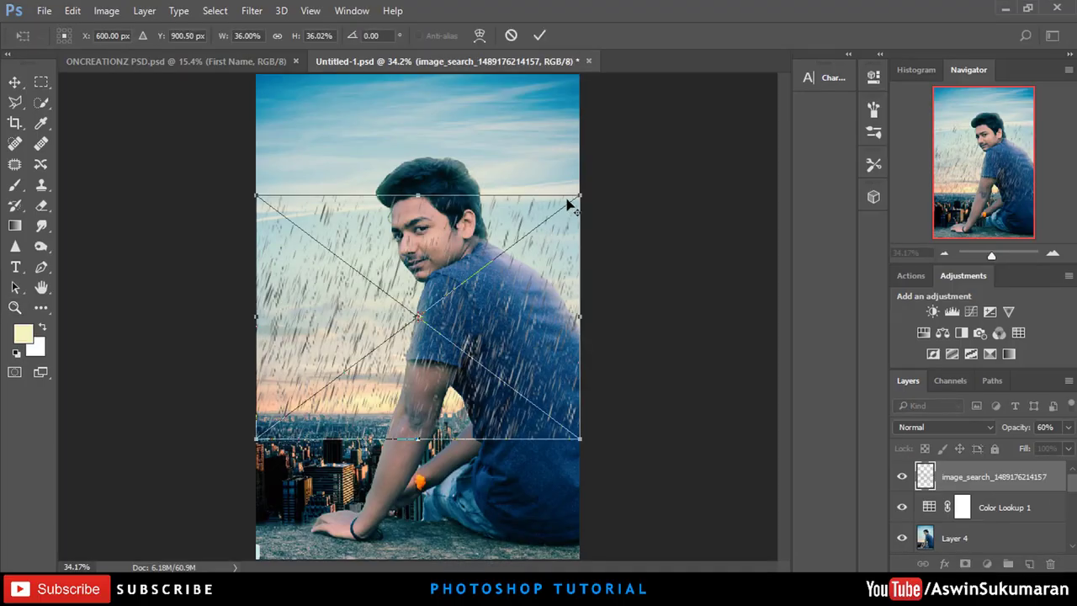
Step: Scale the rain layer up to cover the whole canvas and commit the transform
left_click_drag(569, 205, 620, 72)
key("Return")
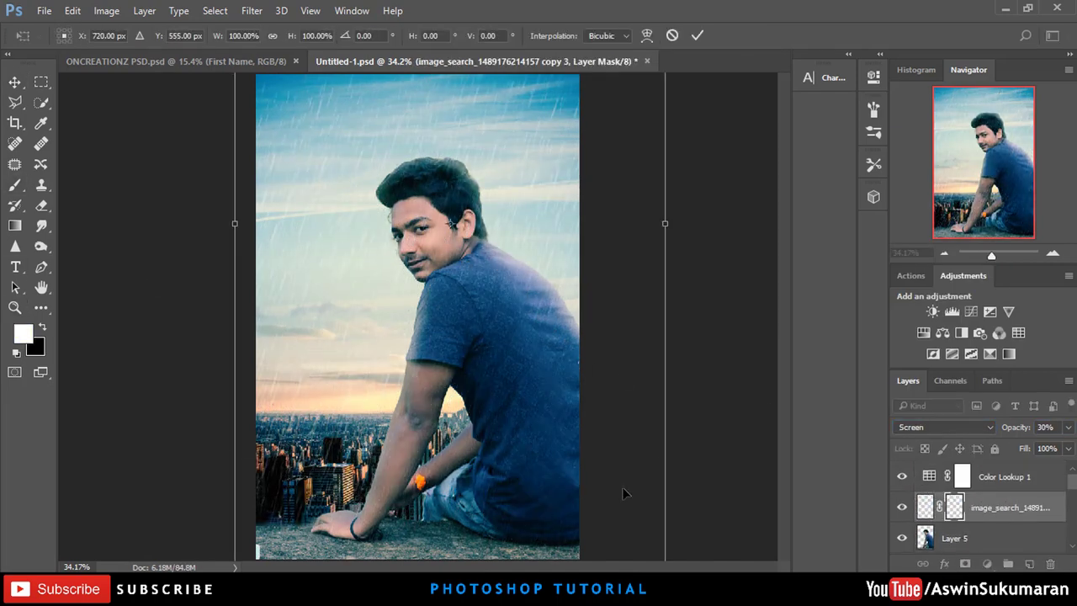
left_click(522, 548)
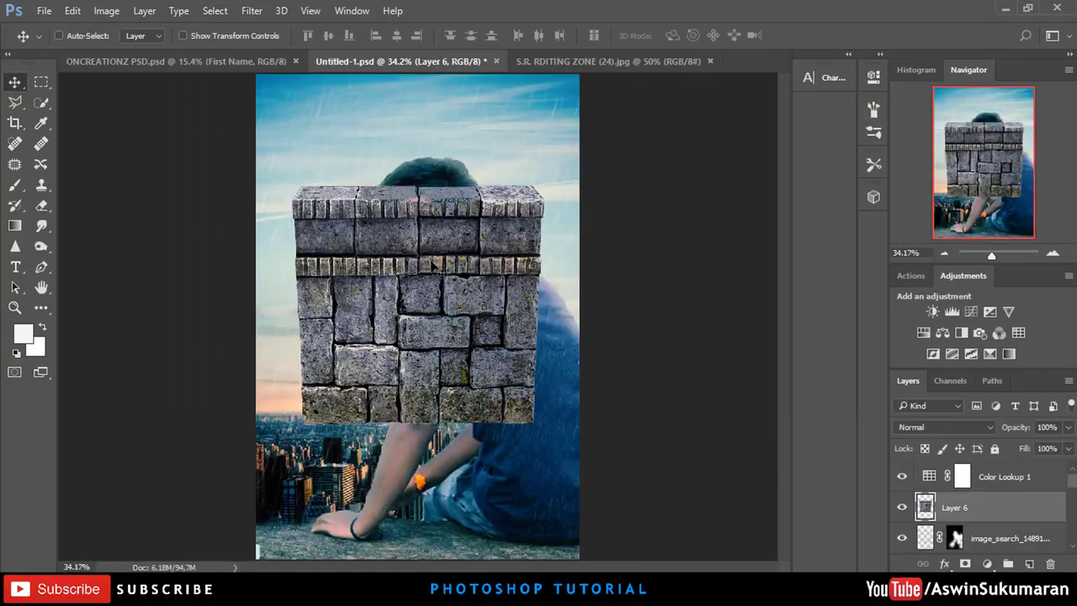
Step: Position the blurred stone wall along the bottom edge, then fit the picture on screen
left_click_drag(433, 266, 455, 522)
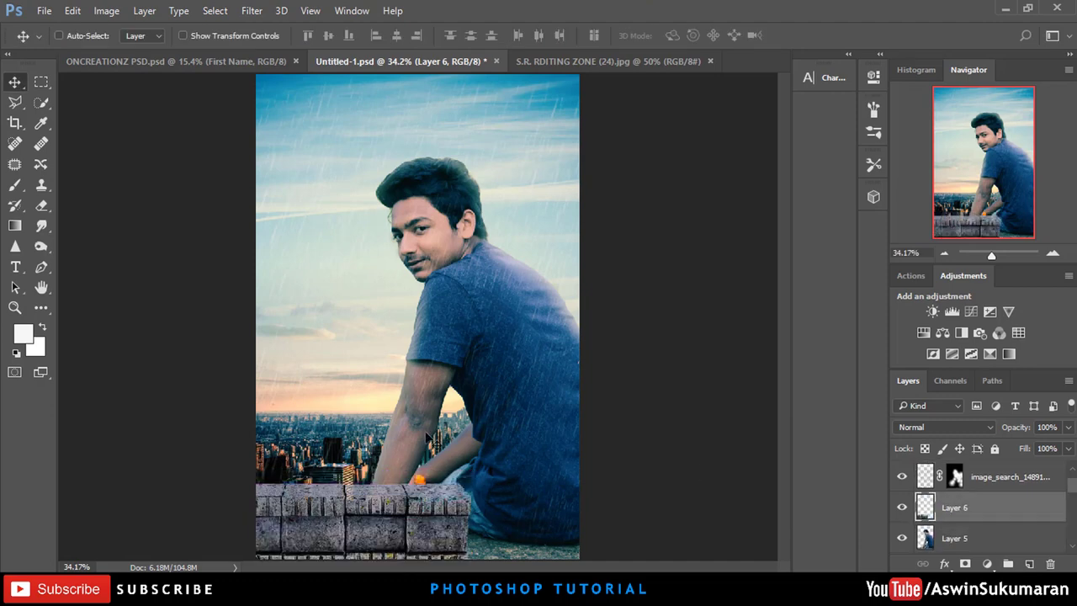
left_click_drag(467, 397, 453, 356)
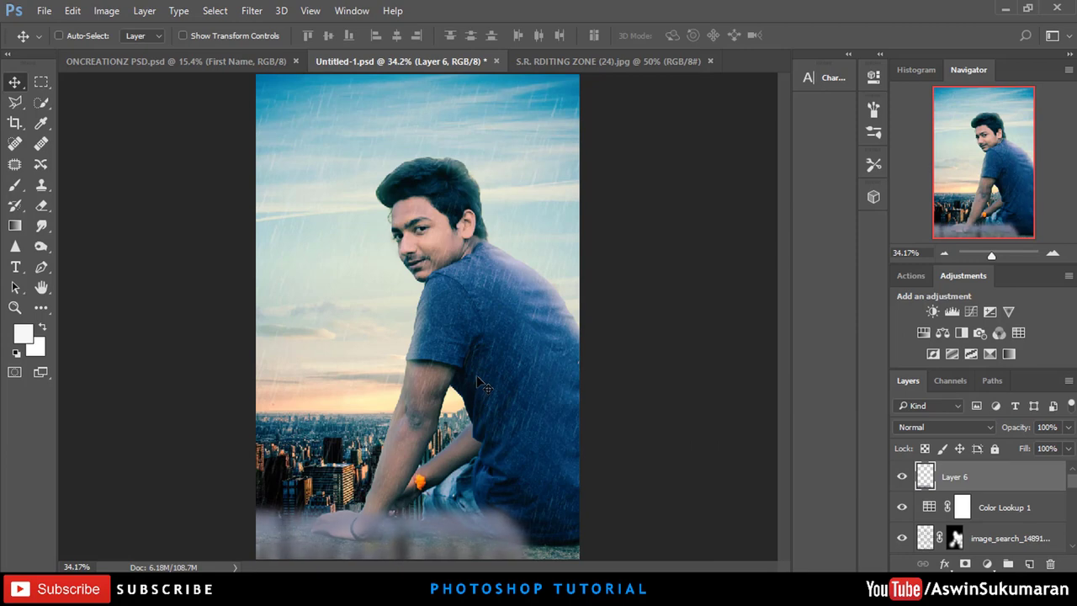
key("z")
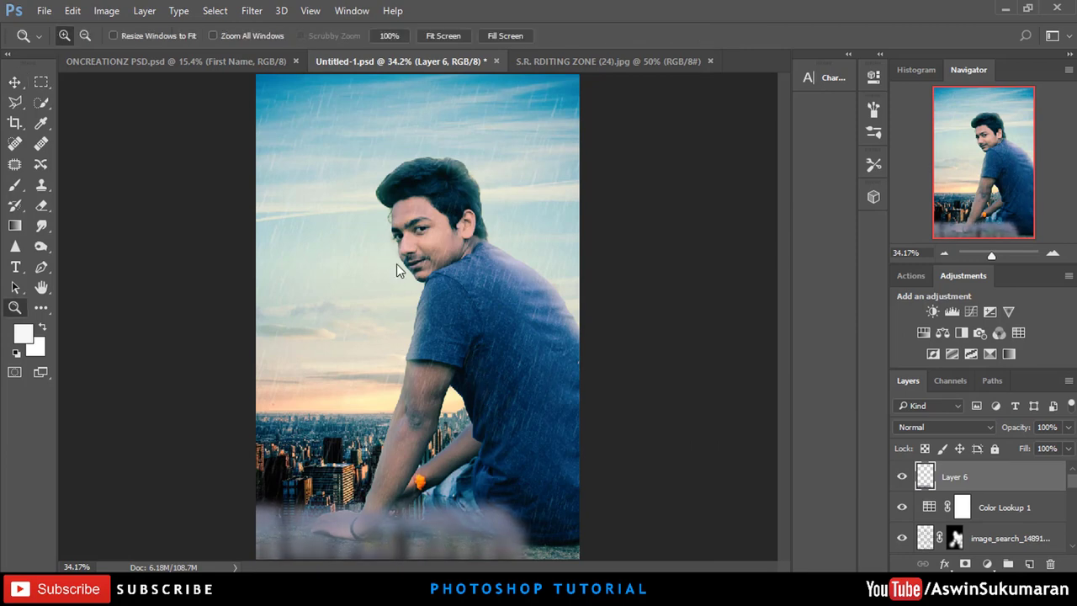
right_click(392, 266)
left_click(412, 274)
Step: Start saving the finished rooftop composite as a new JPEG file
key("ctrl+shift+s")
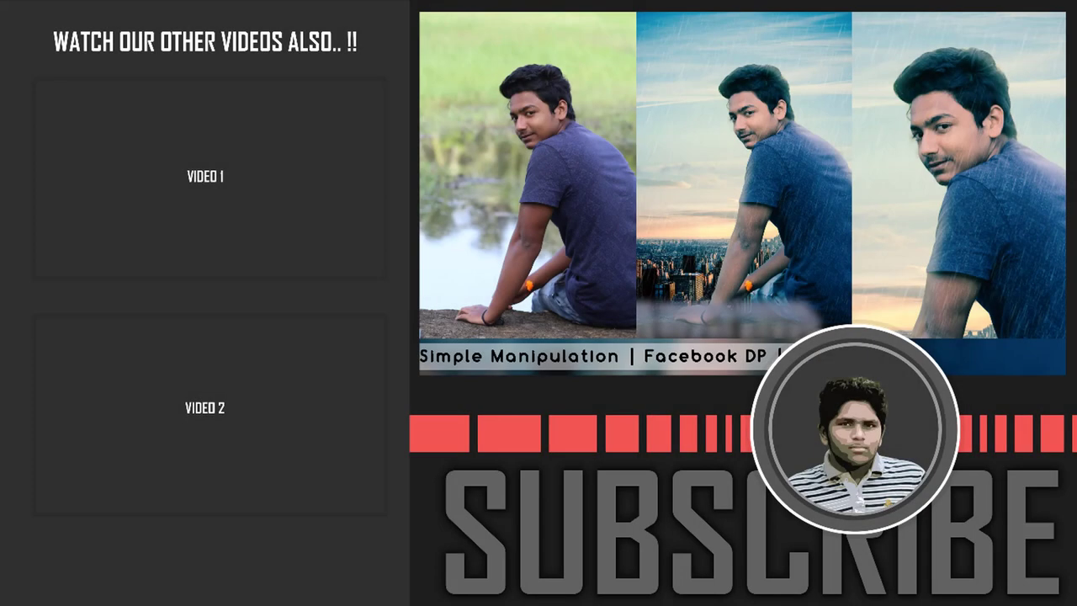